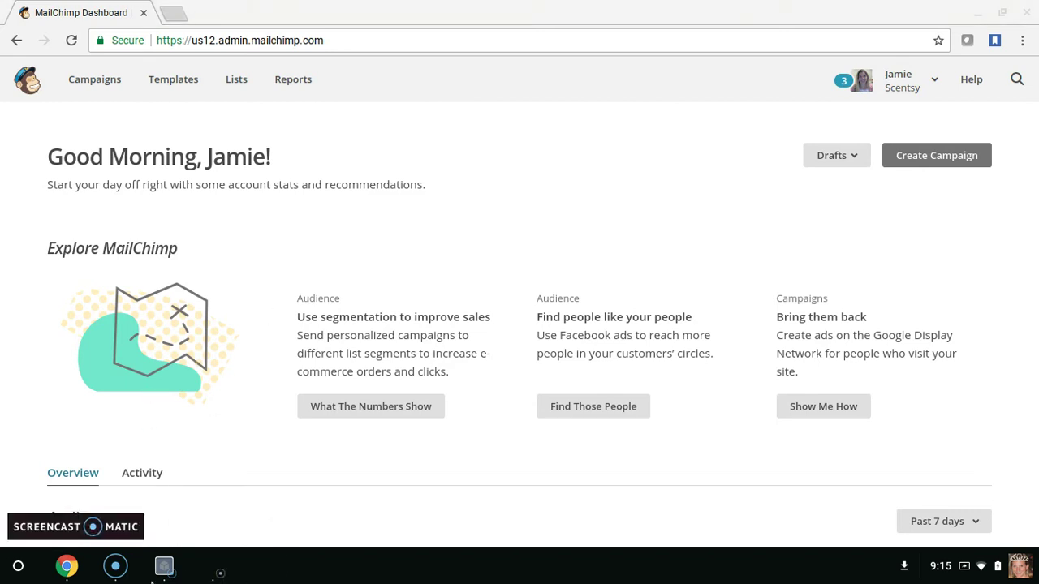
Step: Create a new regular email campaign named 'Demo Campaign' and begin setting it up
left_click(156, 570)
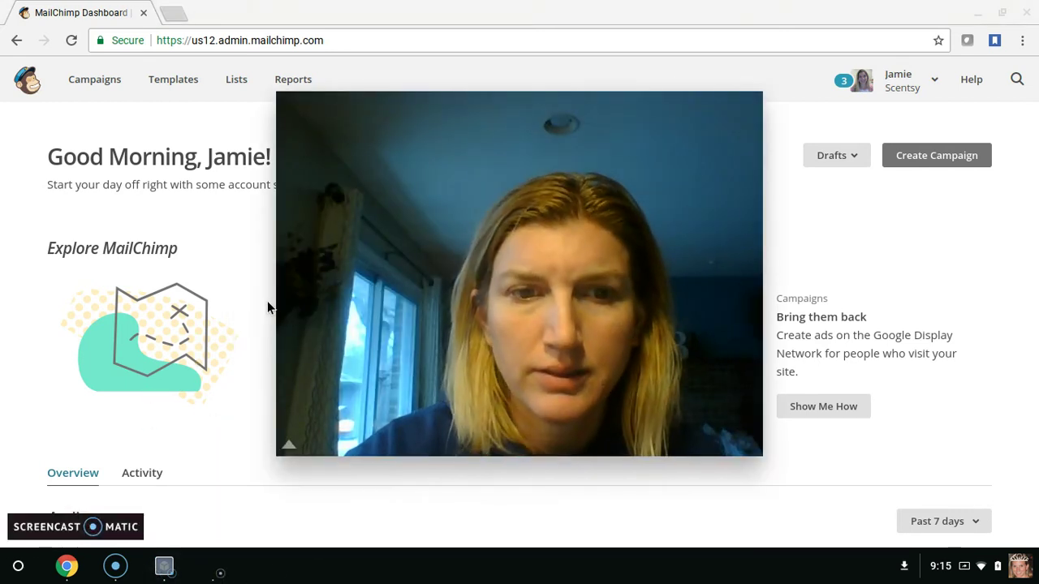
left_click_drag(415, 371, 777, 498)
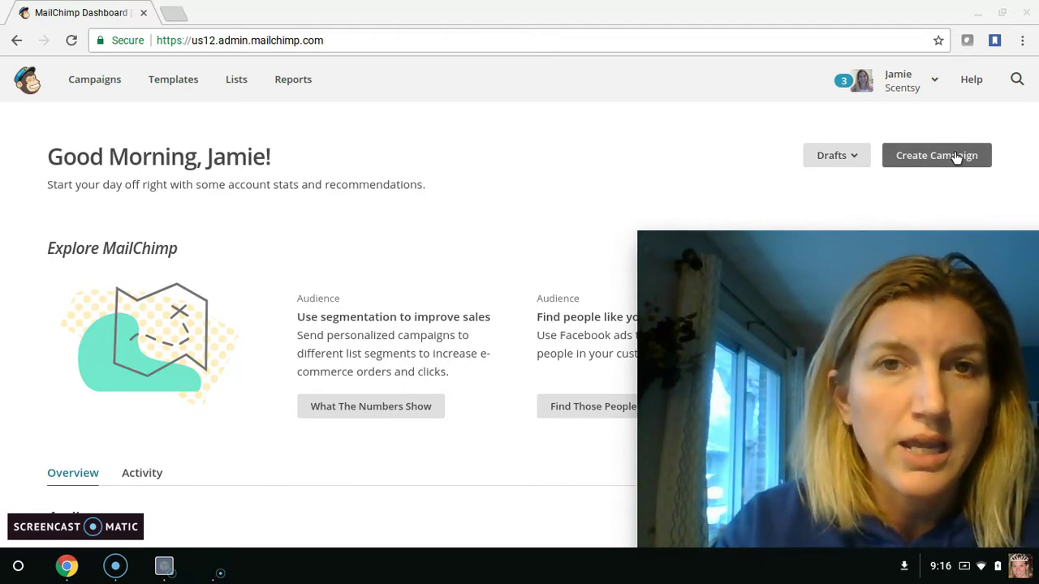
left_click(958, 157)
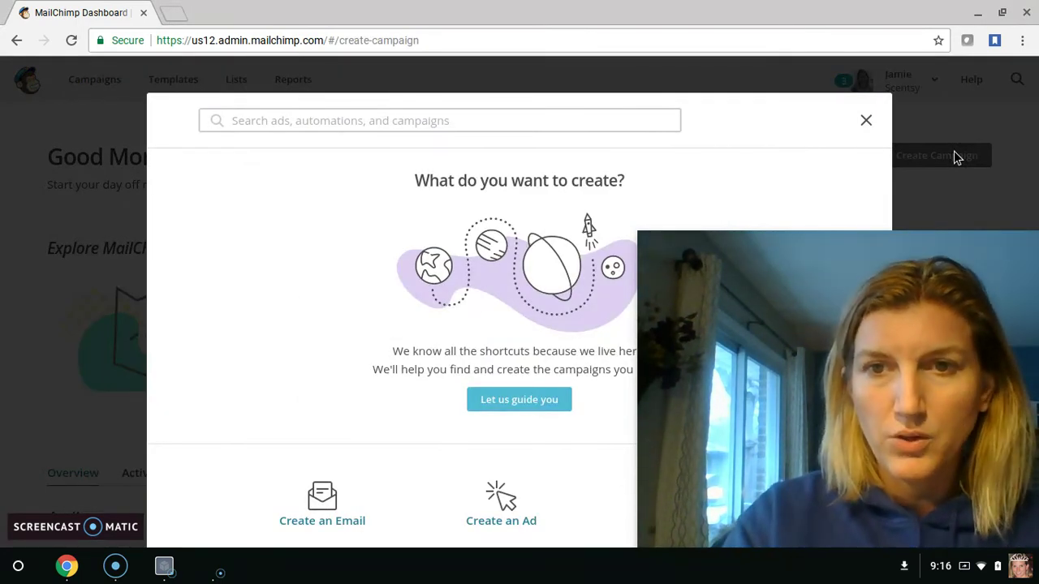
left_click_drag(823, 347, 837, 24)
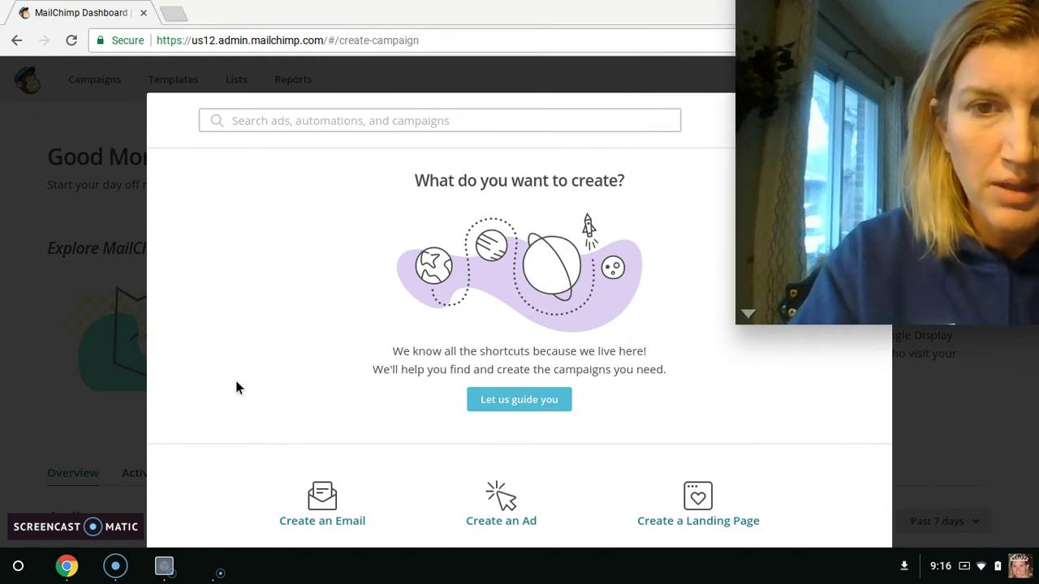
left_click(331, 495)
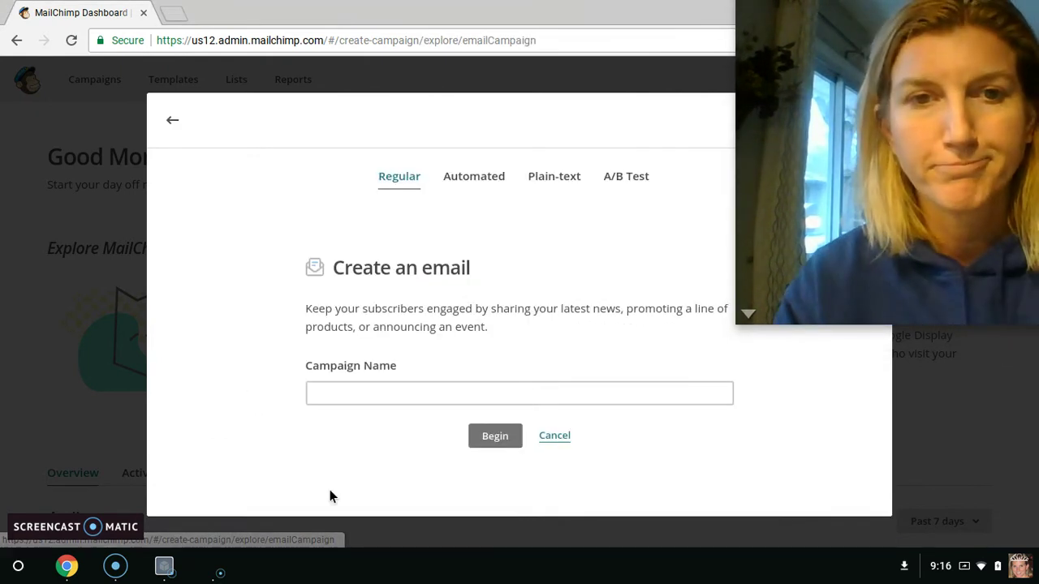
left_click(331, 390)
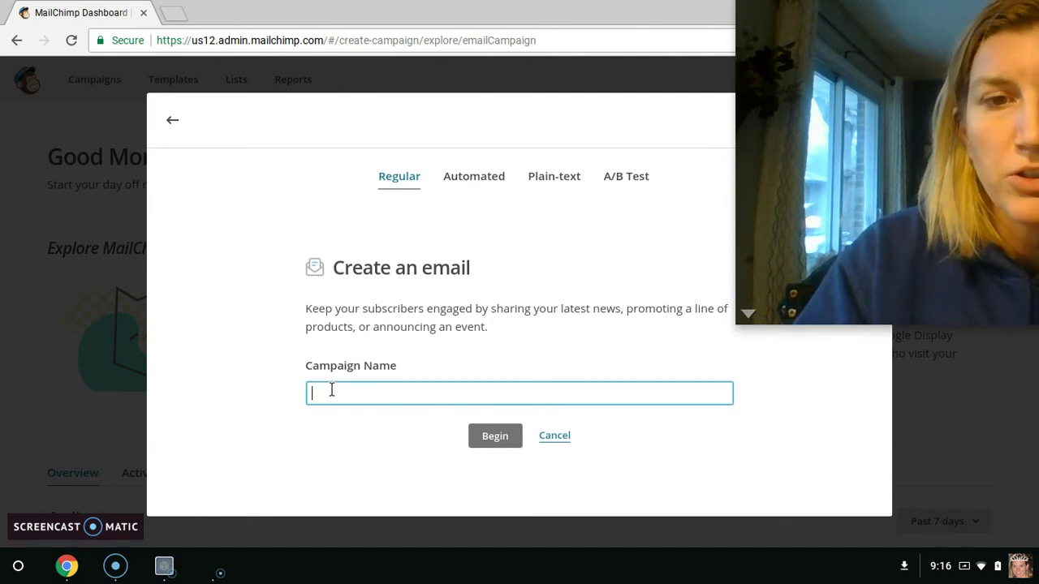
type("Demo")
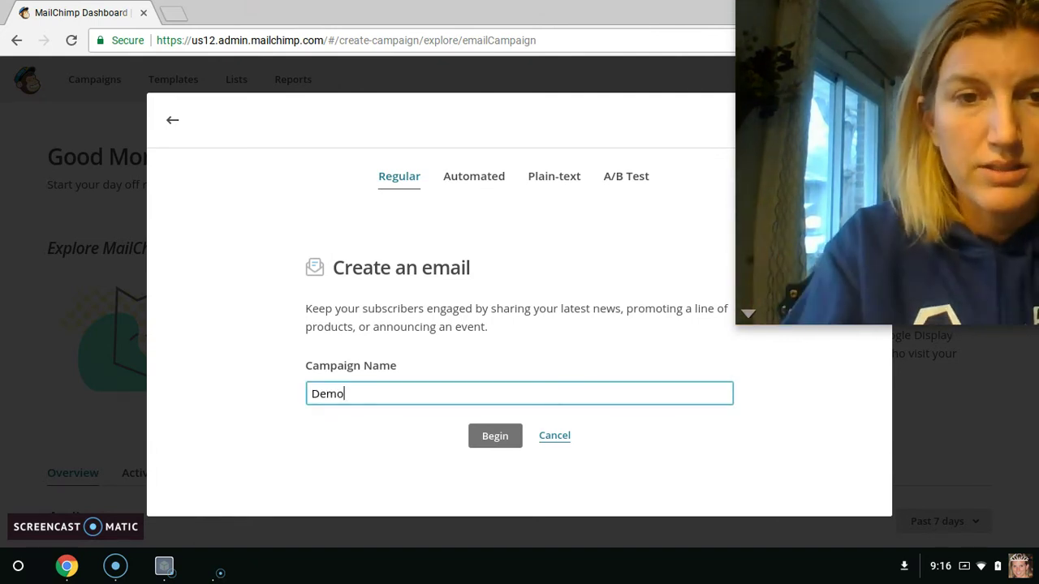
type(" Campa")
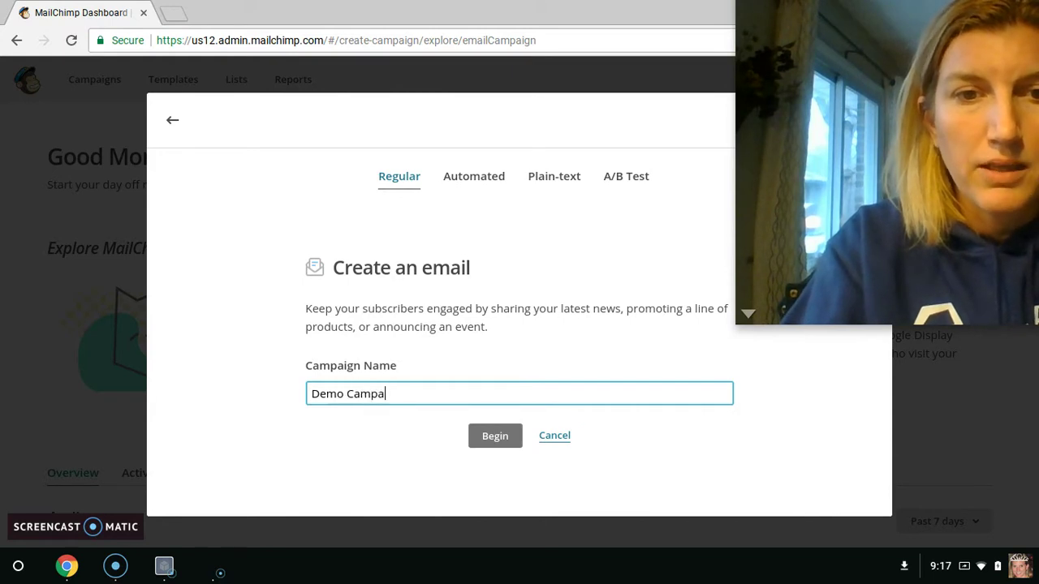
type("ign")
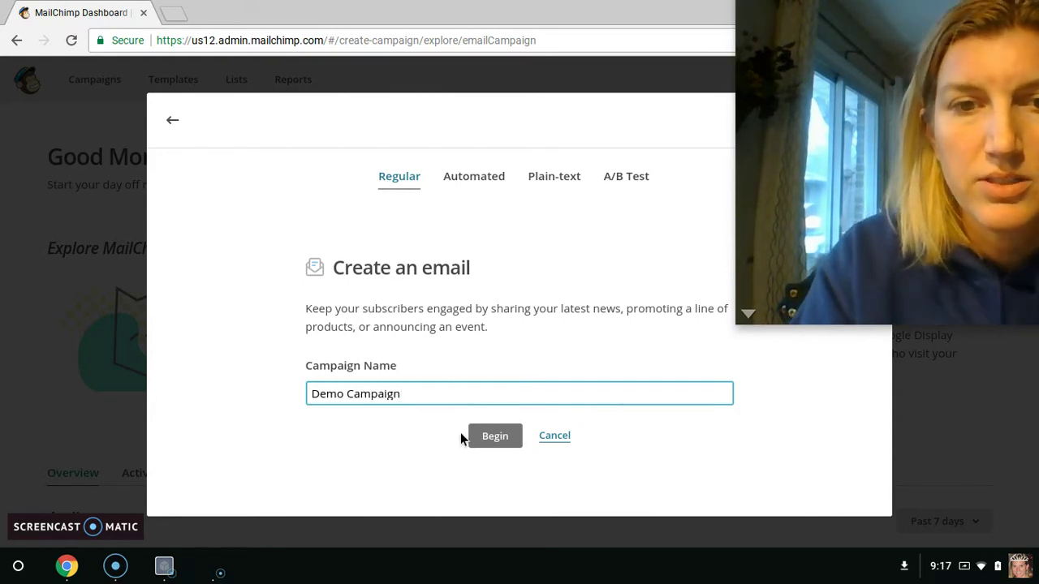
left_click(480, 446)
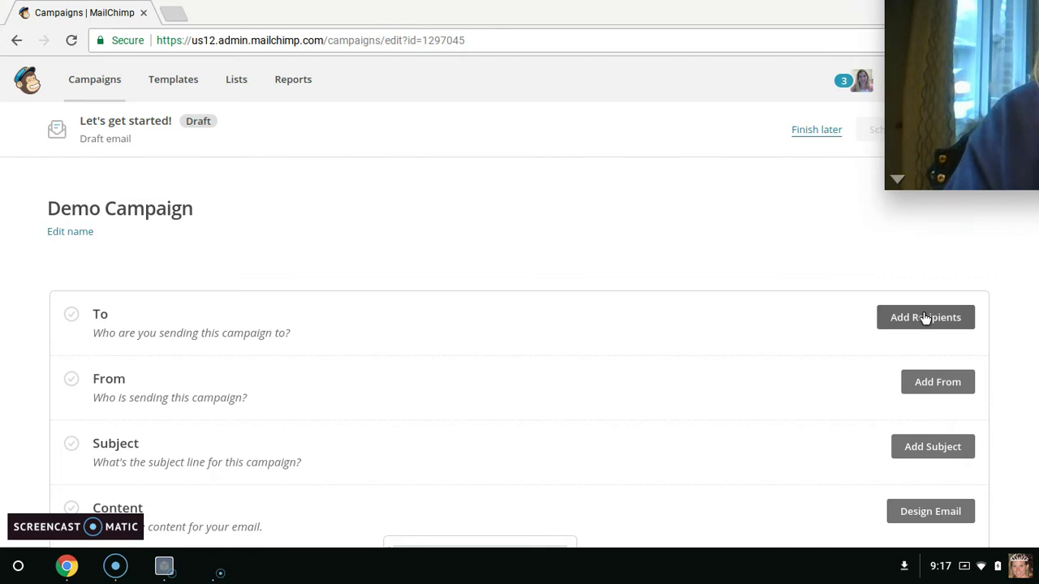
Step: Choose the Contacts list as recipients, keeping the segment on all subscribers
left_click(924, 318)
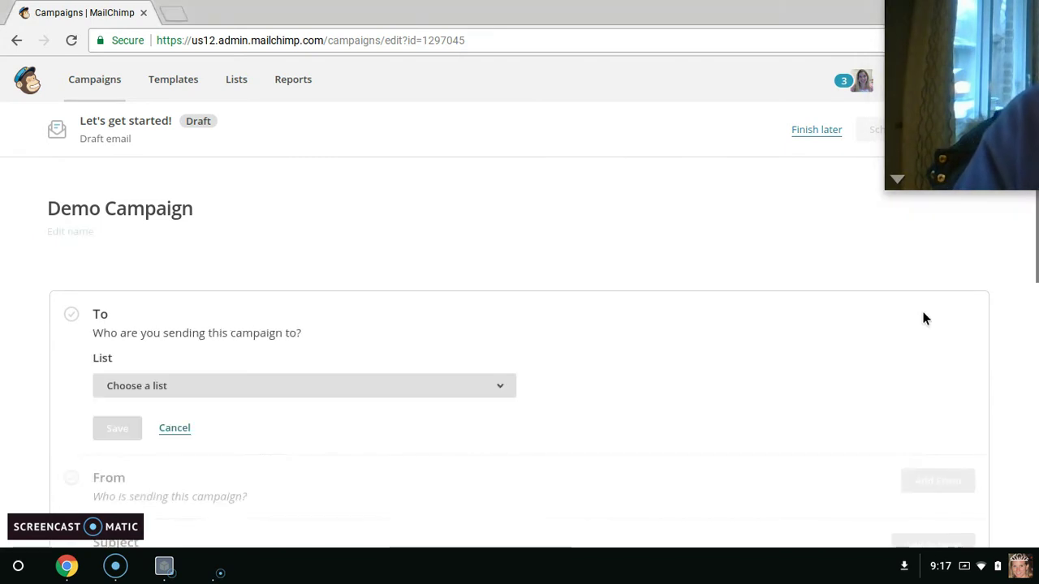
left_click(379, 390)
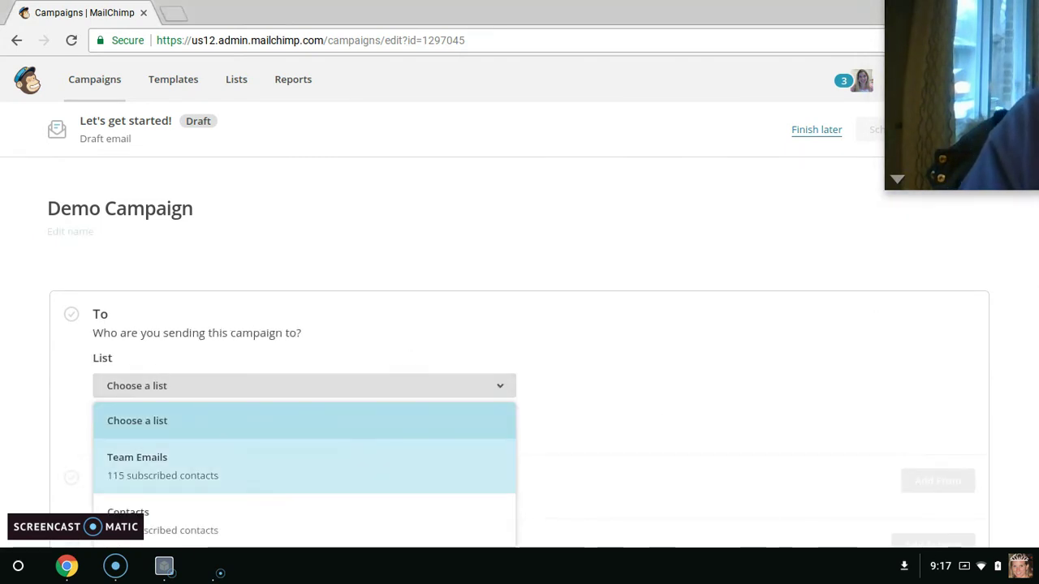
left_click(359, 517)
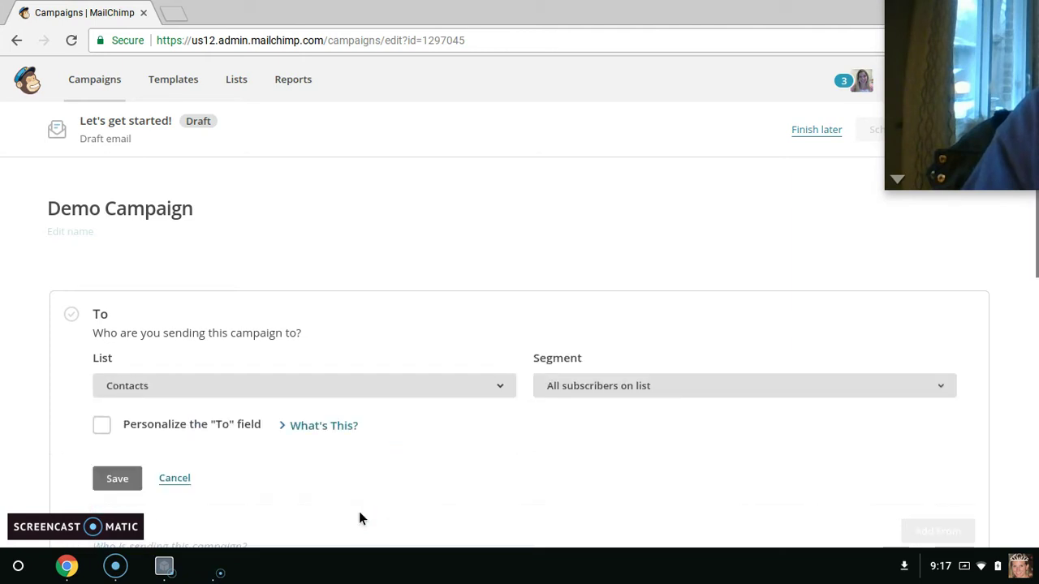
left_click(588, 391)
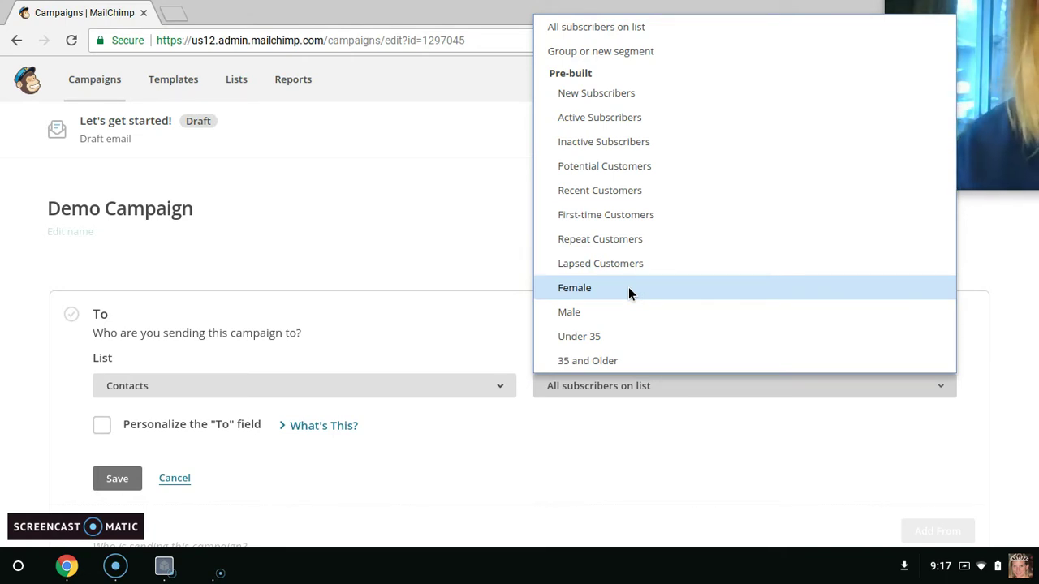
left_click(429, 260)
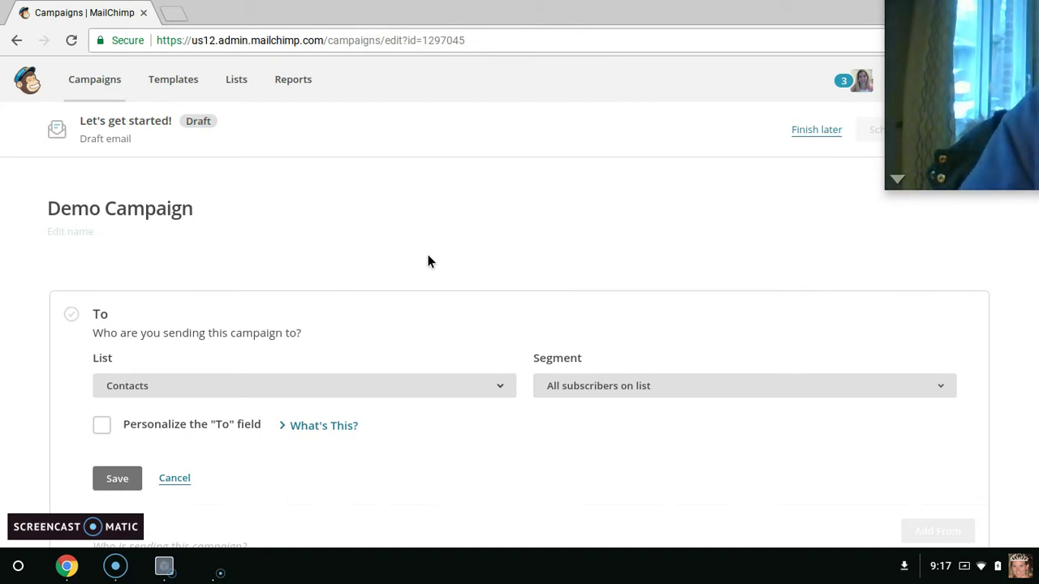
scroll(427, 260, "down", 3)
scroll(327, 260, "down", 2)
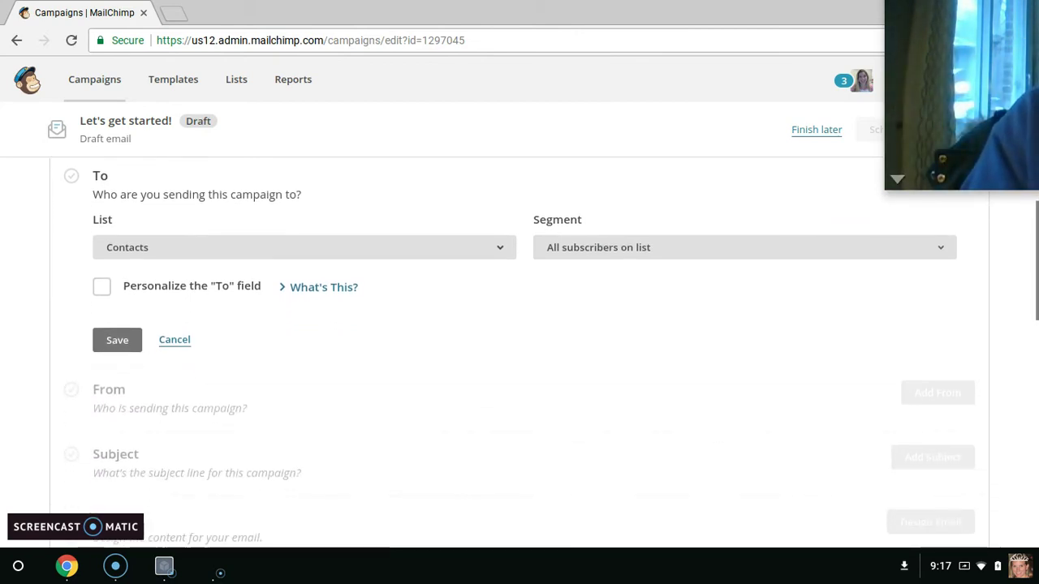
Step: Save the Contacts recipients and the default sender details
left_click(123, 301)
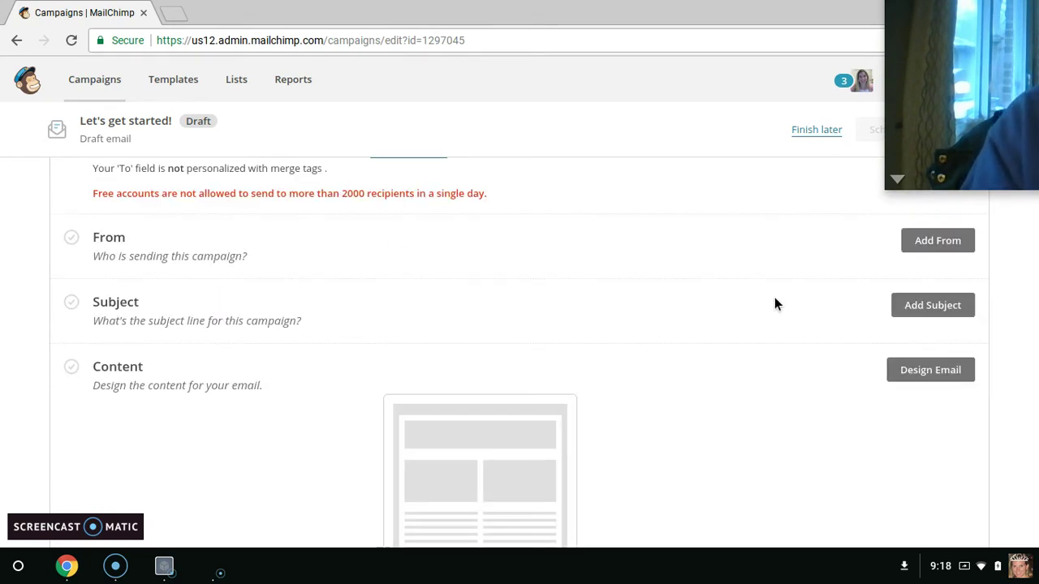
left_click(939, 242)
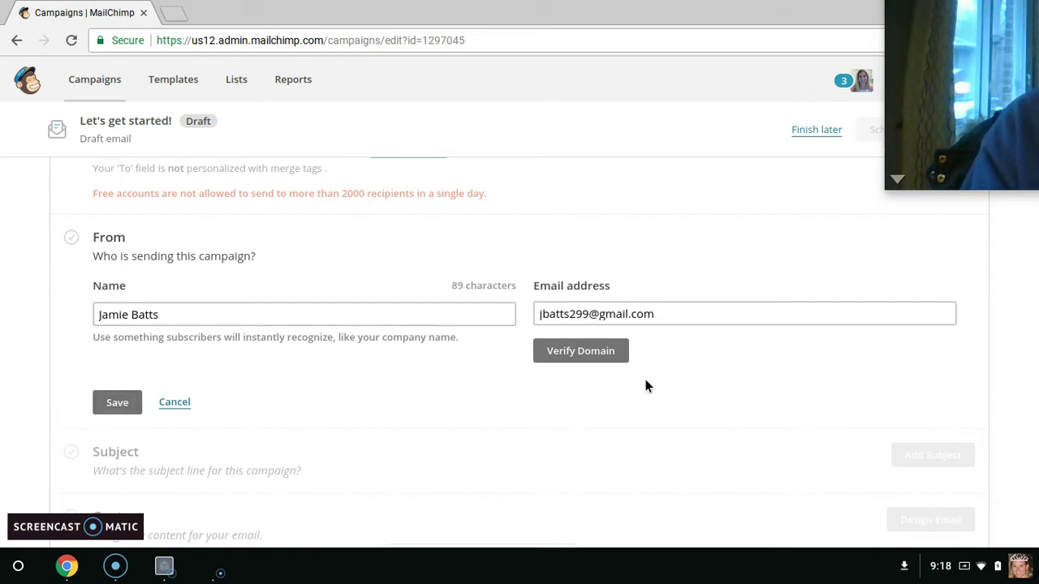
left_click(119, 406)
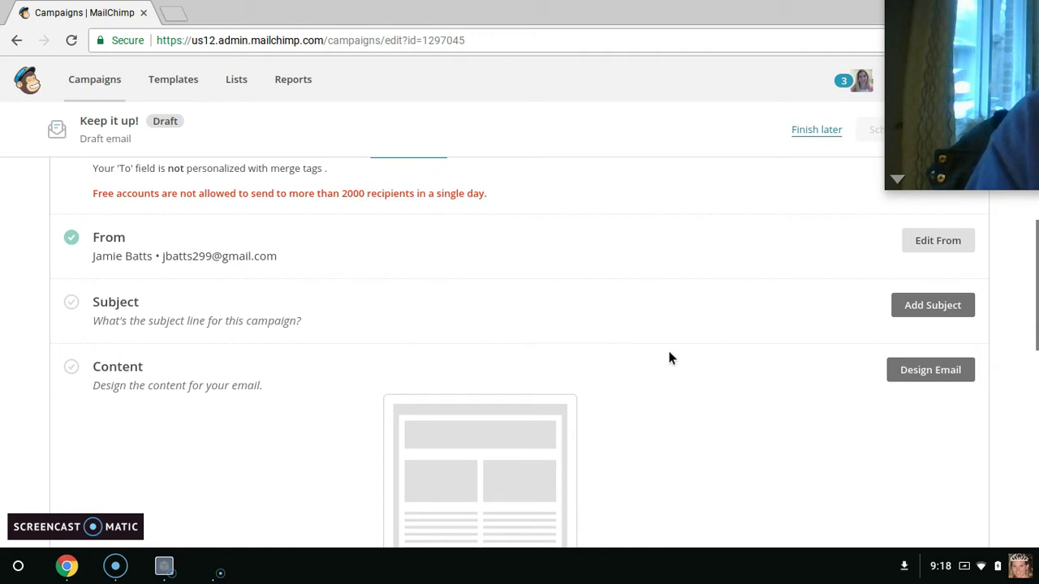
Step: Set the subject line to 'Demo' with preview text 'Check this out!' and save
left_click(933, 306)
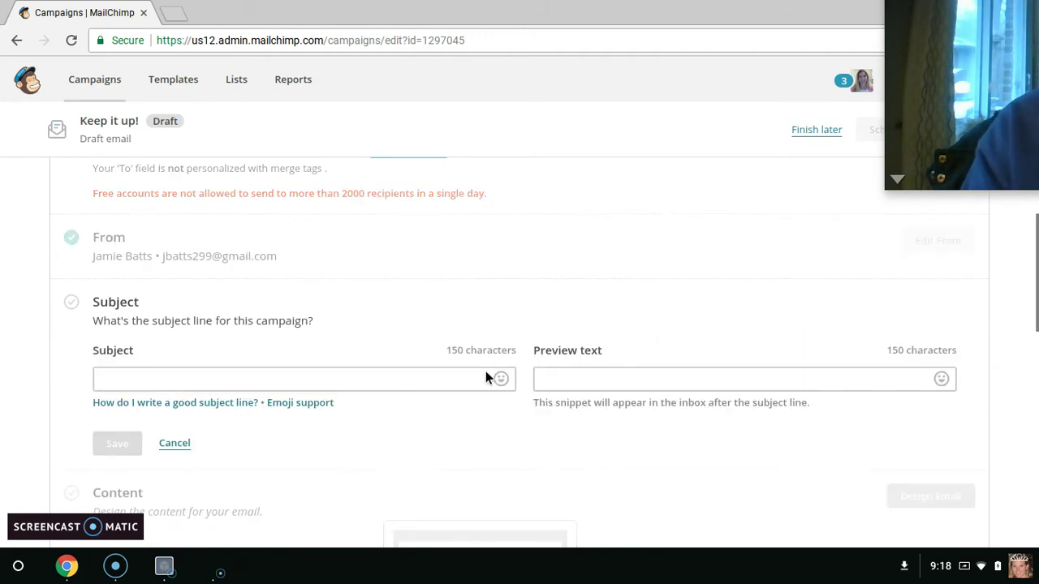
left_click(335, 383)
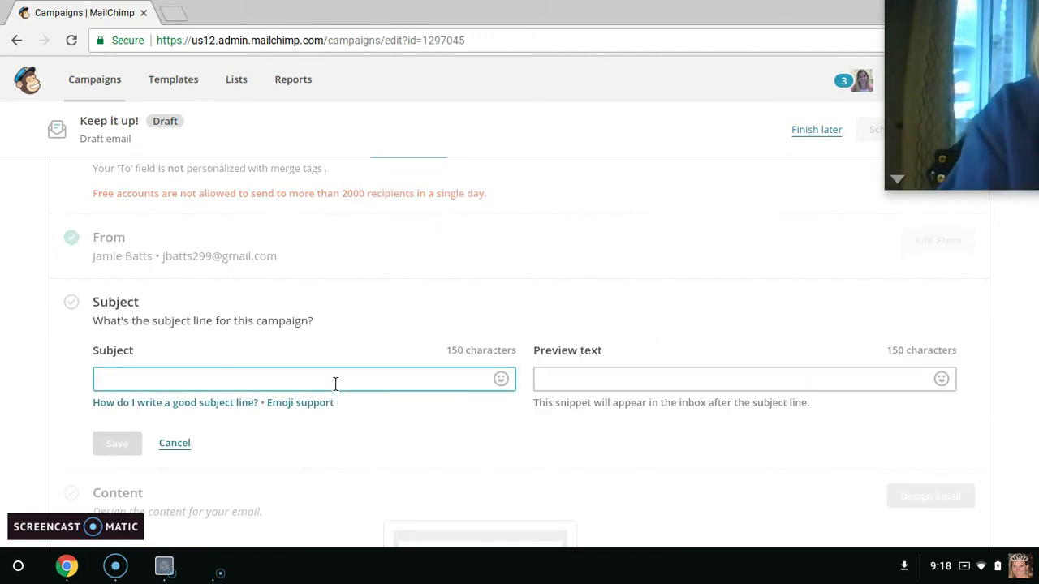
type("Demo")
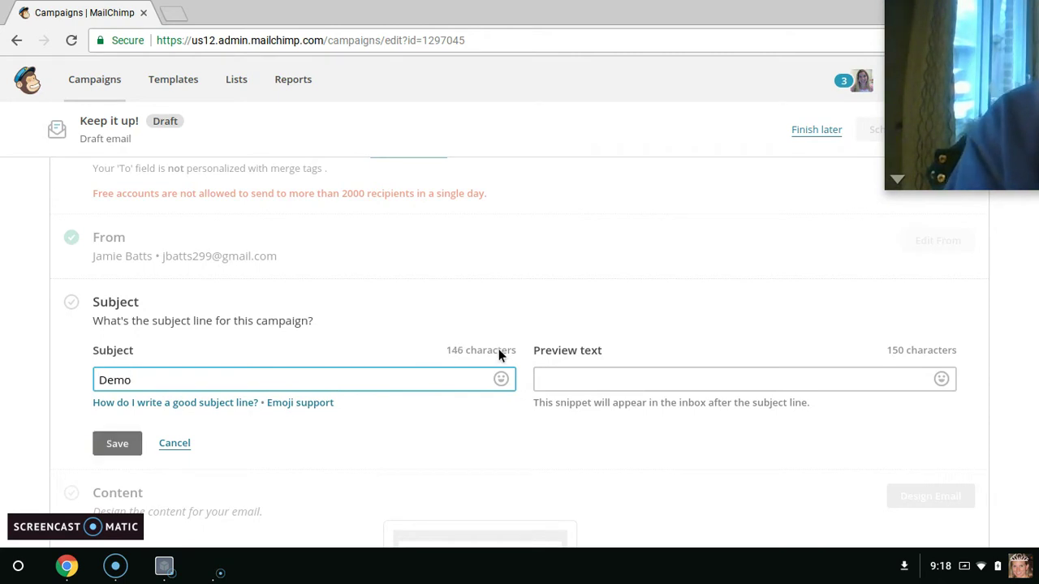
left_click(594, 382)
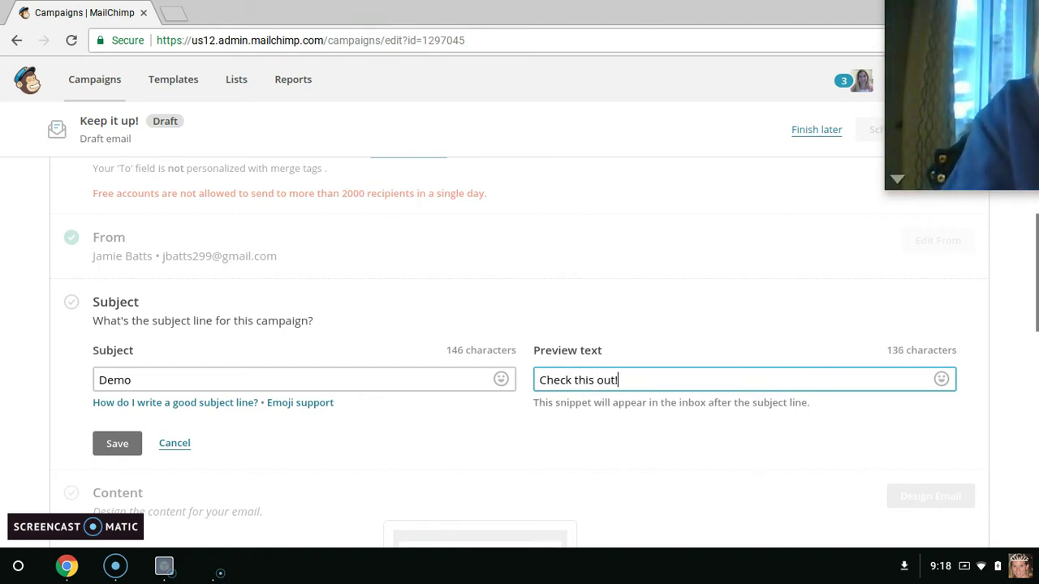
left_click(672, 251)
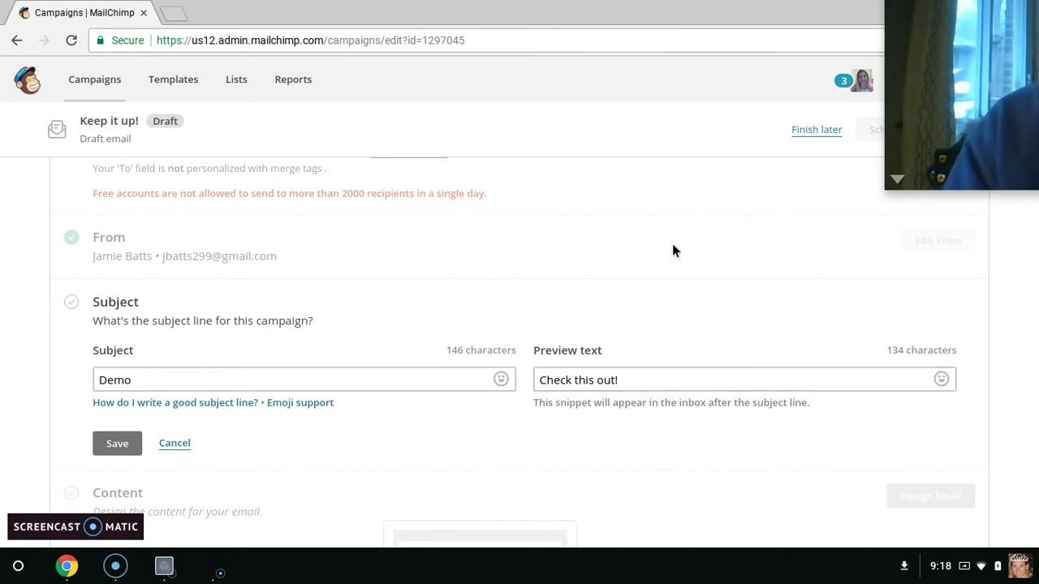
scroll(672, 252, "down", 3)
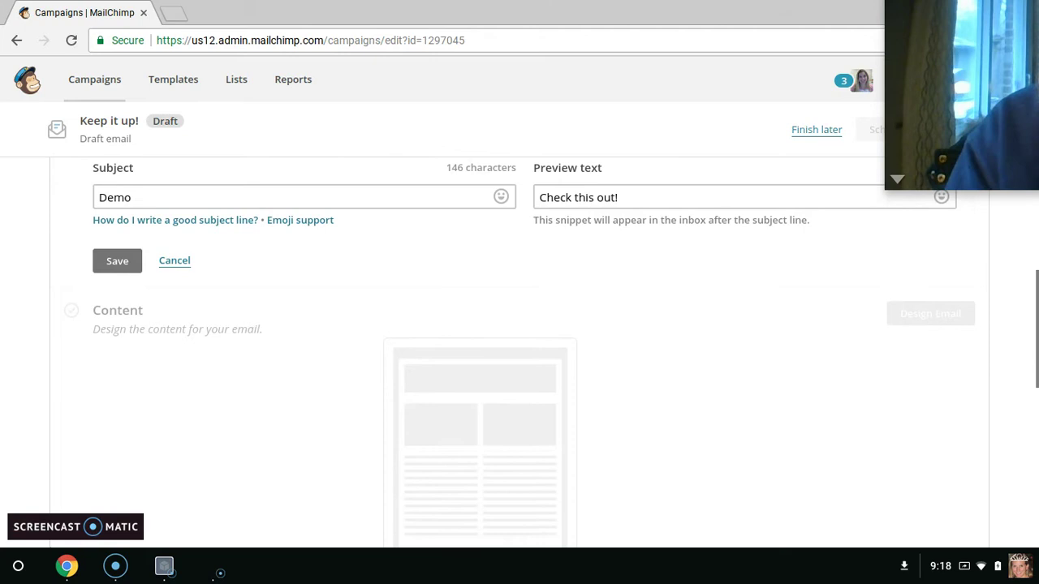
scroll(672, 252, "down", 1)
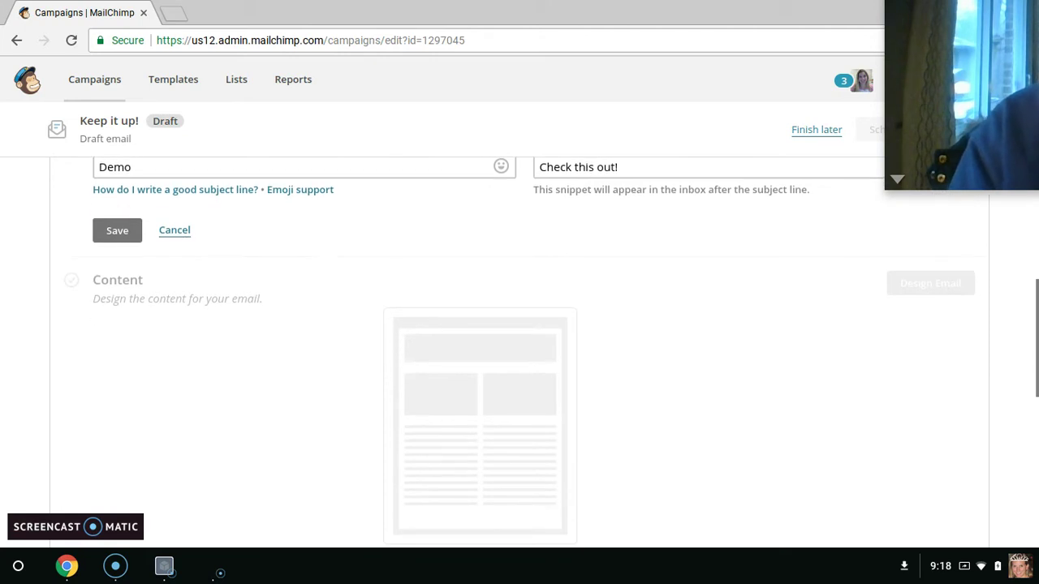
left_click(116, 232)
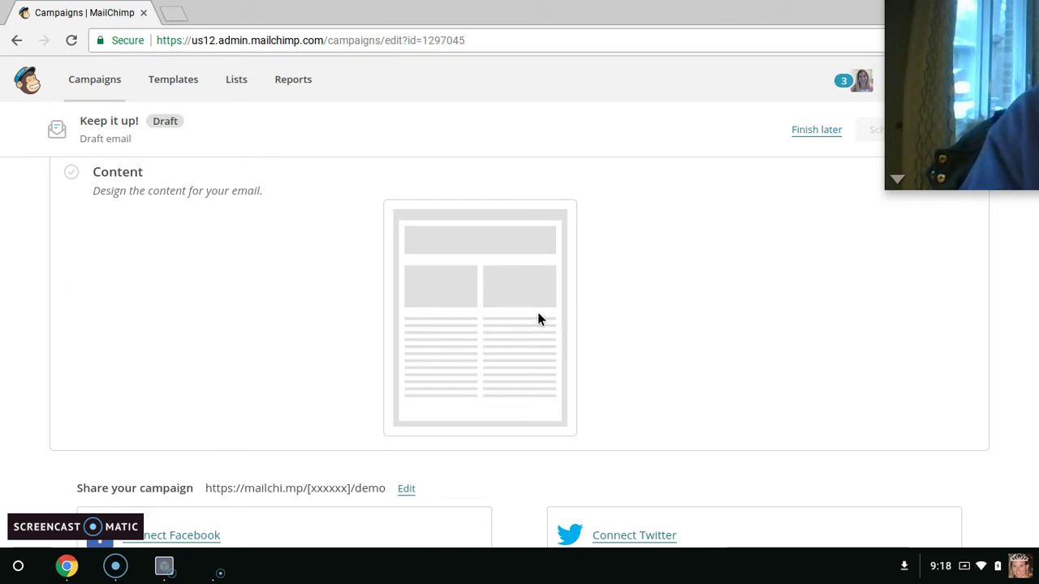
Step: Start designing the email content using the 1:3 Column template
left_click_drag(977, 66, 1036, 5)
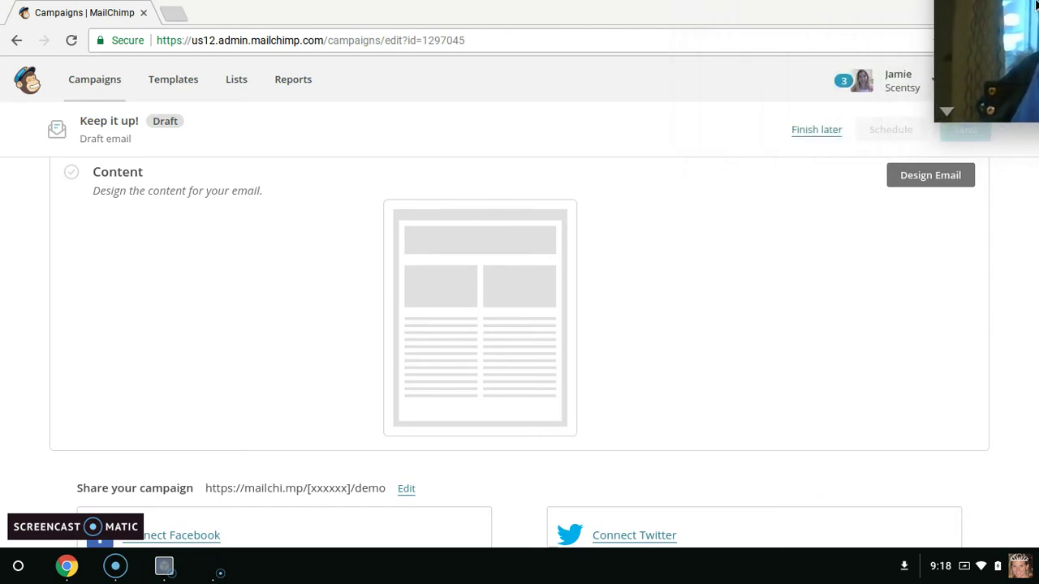
left_click(932, 176)
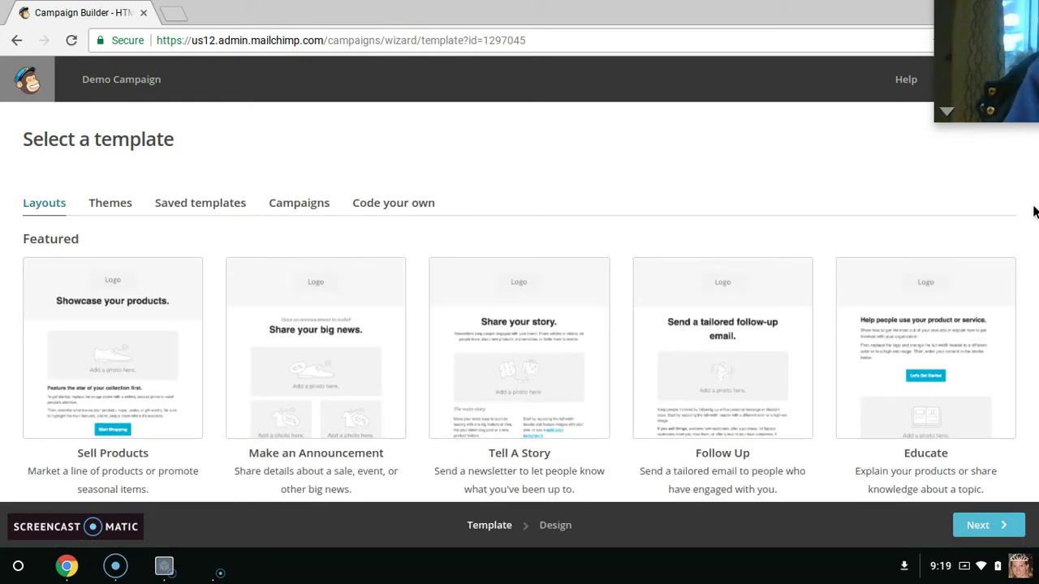
left_click_drag(1037, 185, 1037, 377)
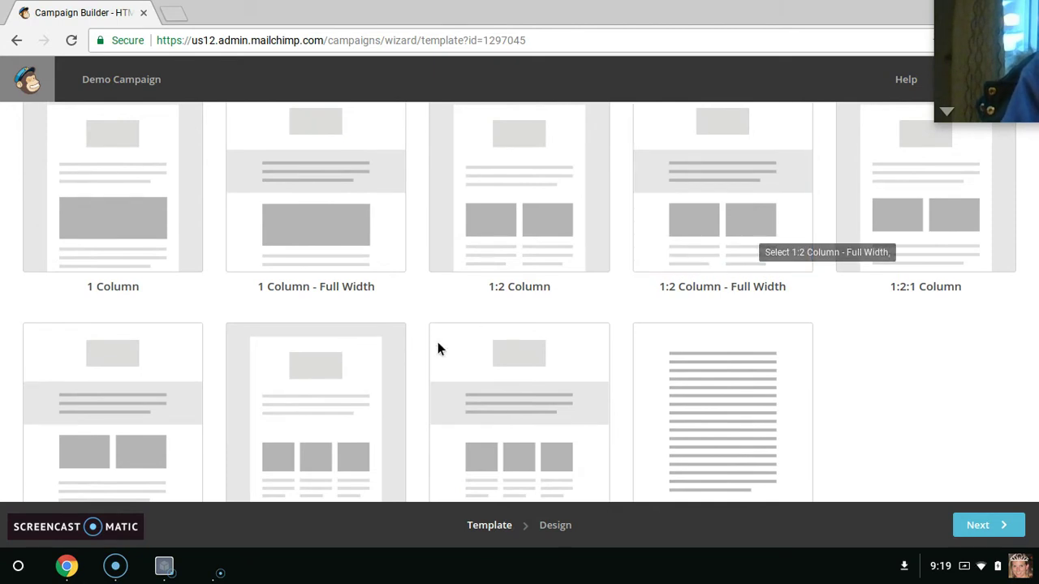
left_click(362, 394)
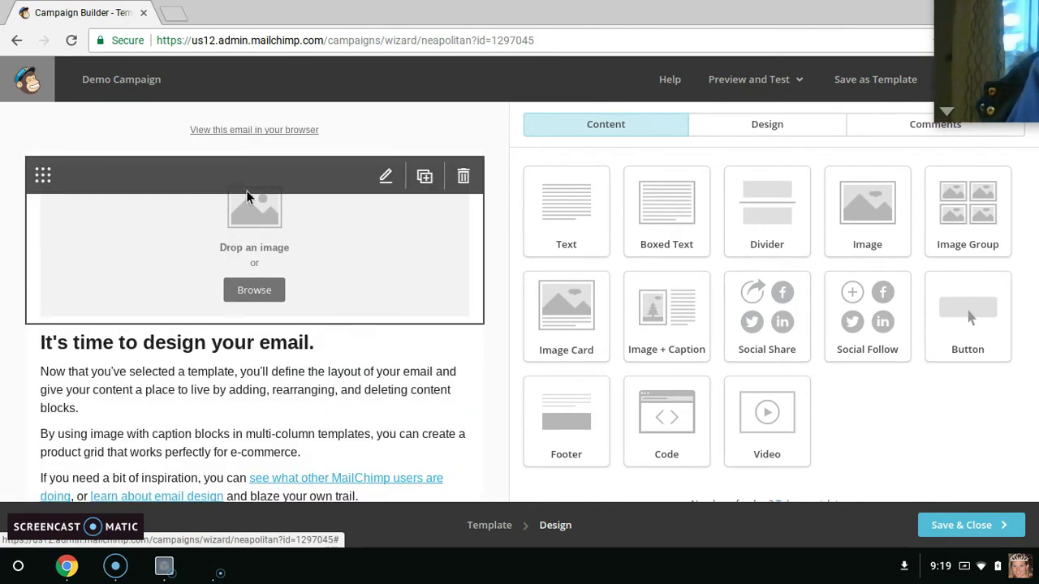
Step: Insert the blue banner photo from the file library into the top image block
left_click(263, 288)
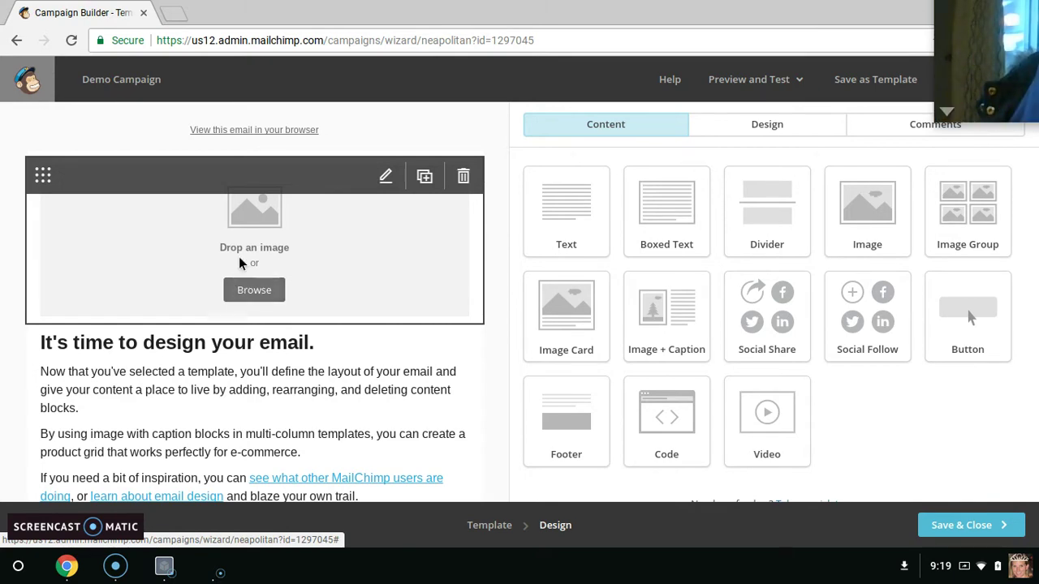
left_click(249, 303)
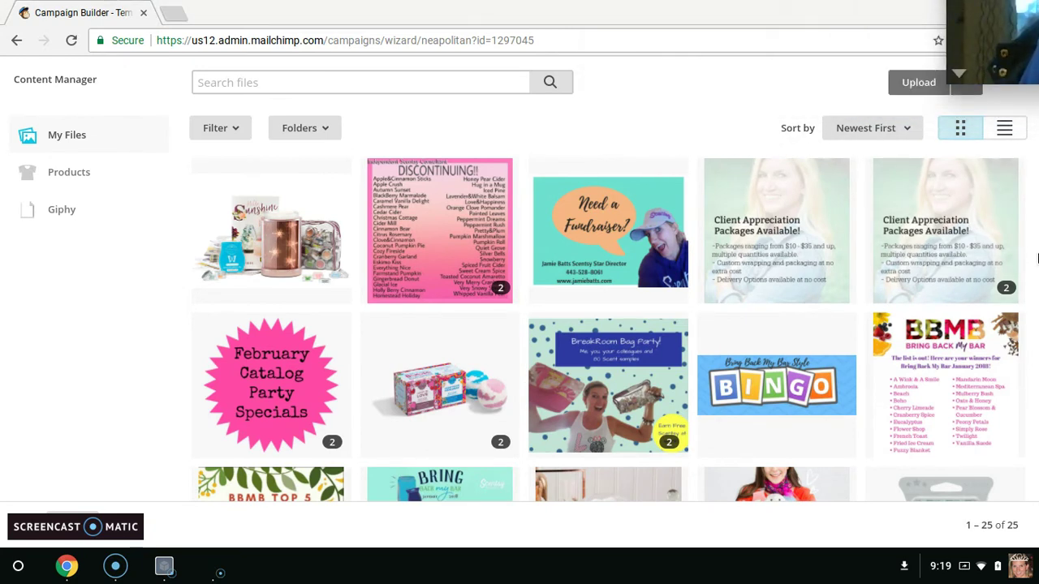
scroll(1037, 244, "down", 2)
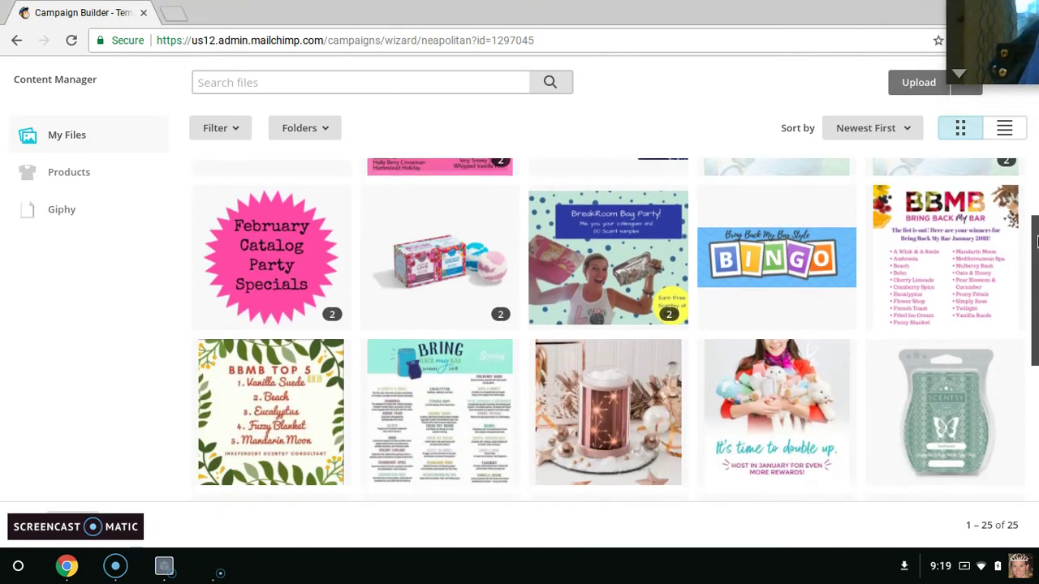
scroll(1037, 244, "down", 5)
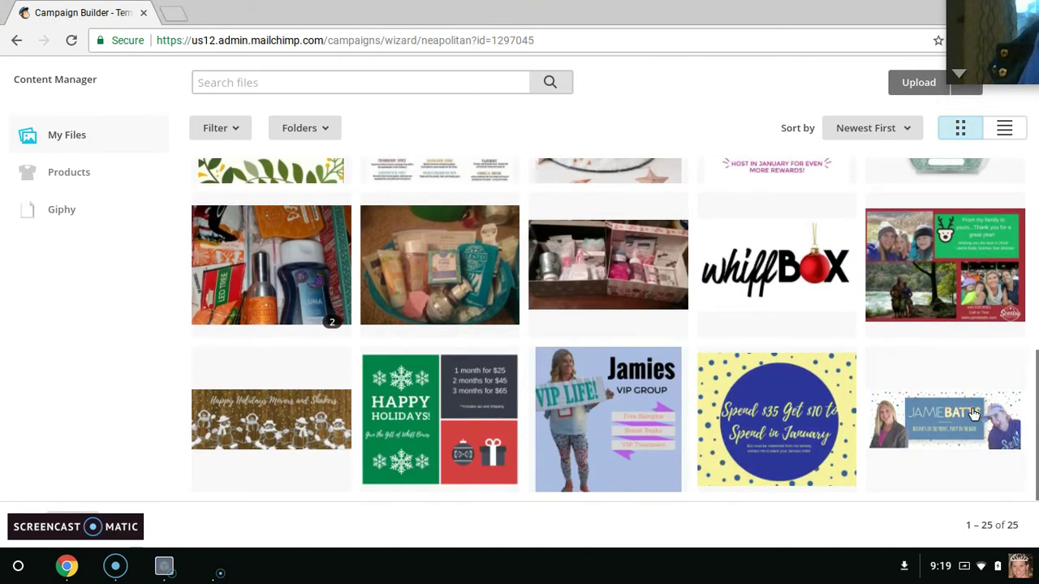
left_click(974, 415)
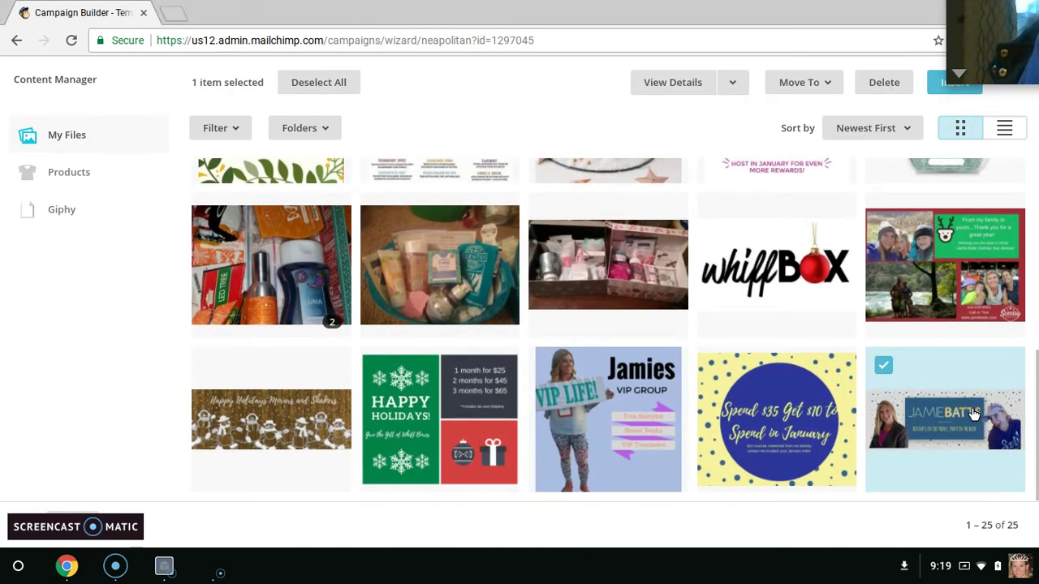
left_click(955, 82)
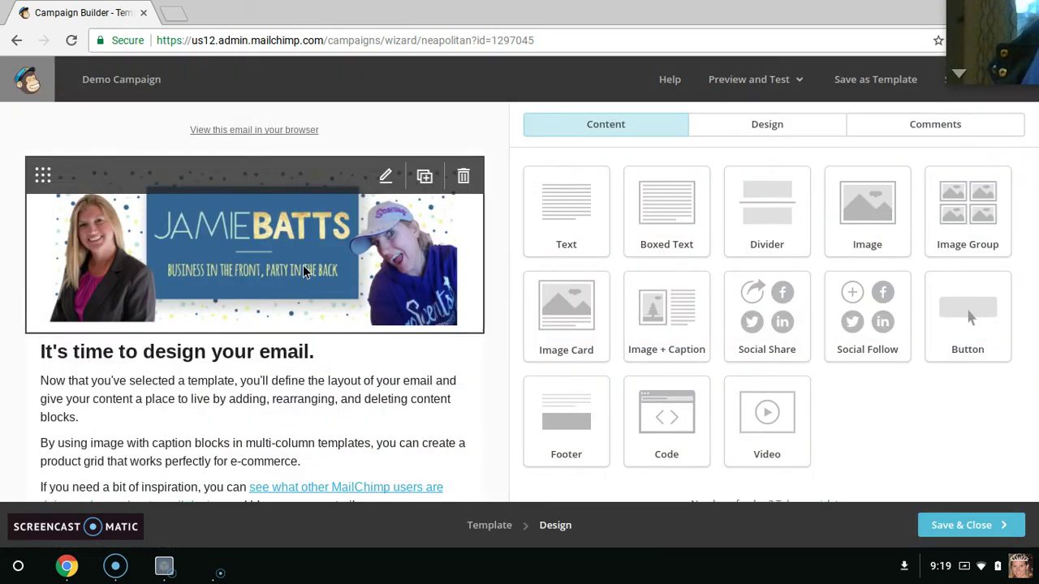
Step: Change the text block heading to 'This is the body of your email.'
left_click(216, 459)
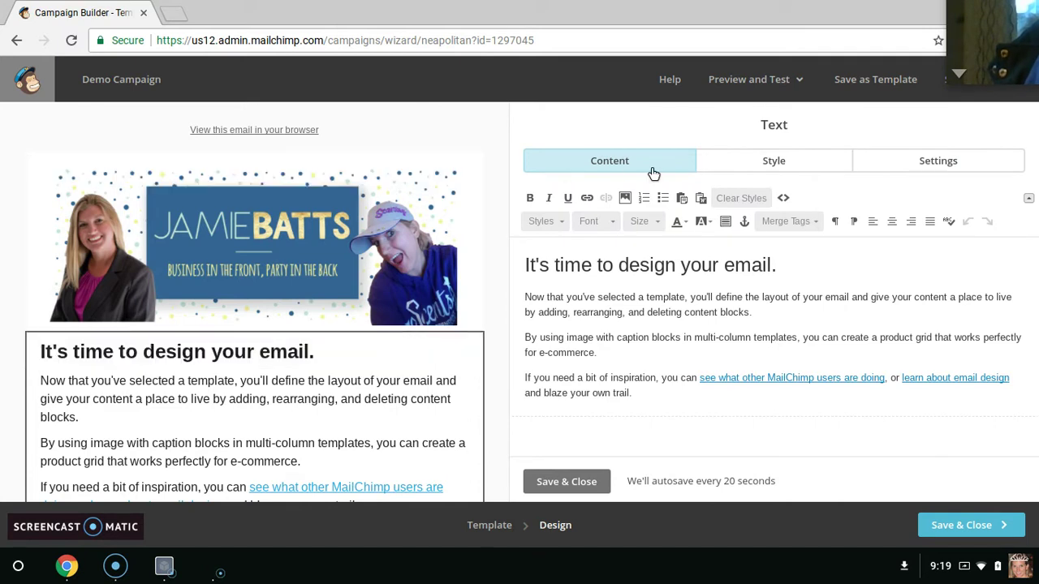
left_click_drag(779, 266, 509, 265)
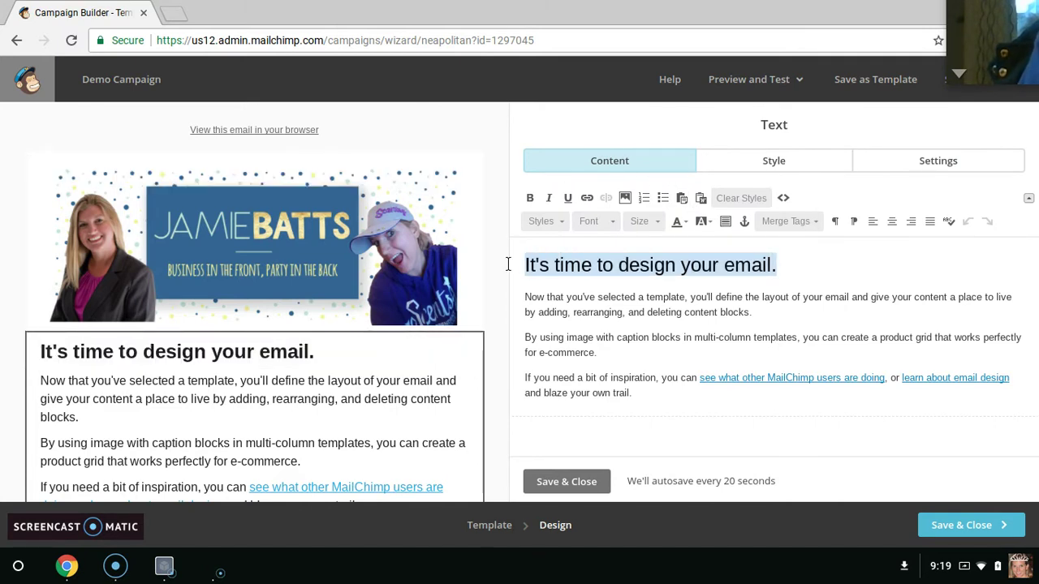
type("Ts")
key("BackSpace")
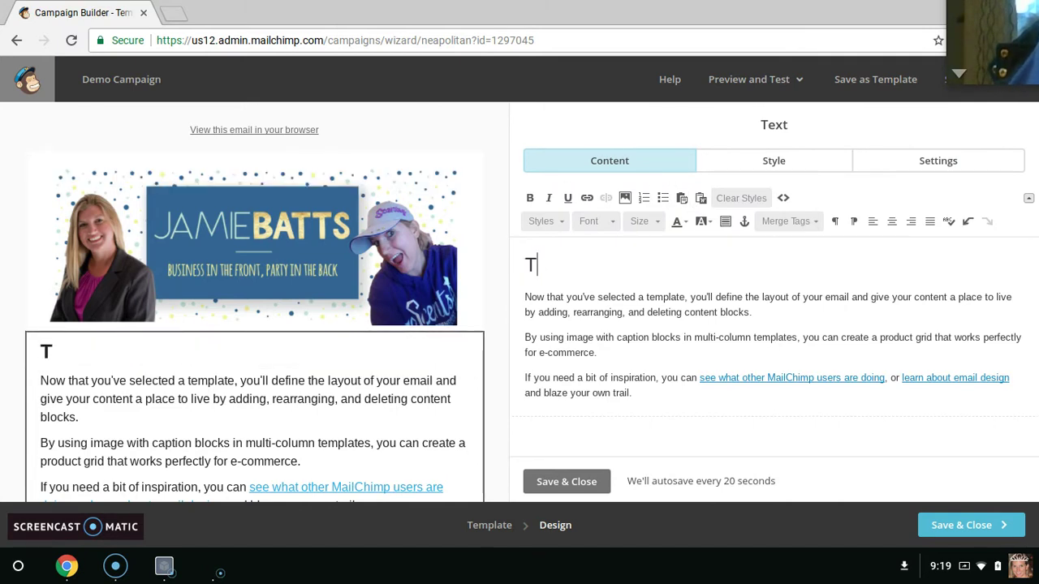
type("his is the body of you")
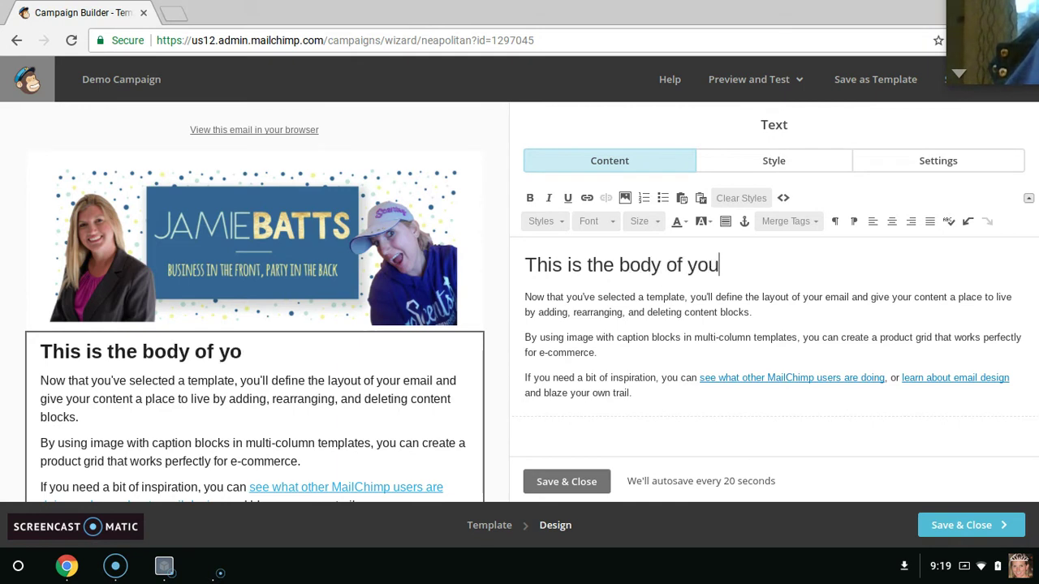
type("r email.")
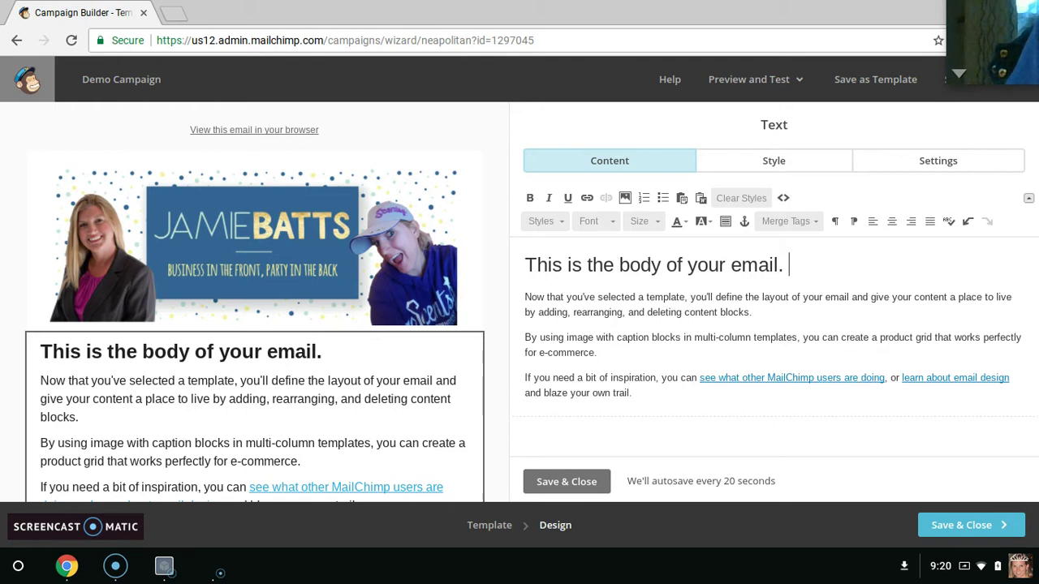
Step: Replace the template paragraphs with four typed lines, including 'this is awesome'
left_click_drag(666, 397, 523, 292)
type("> lkjldkj")
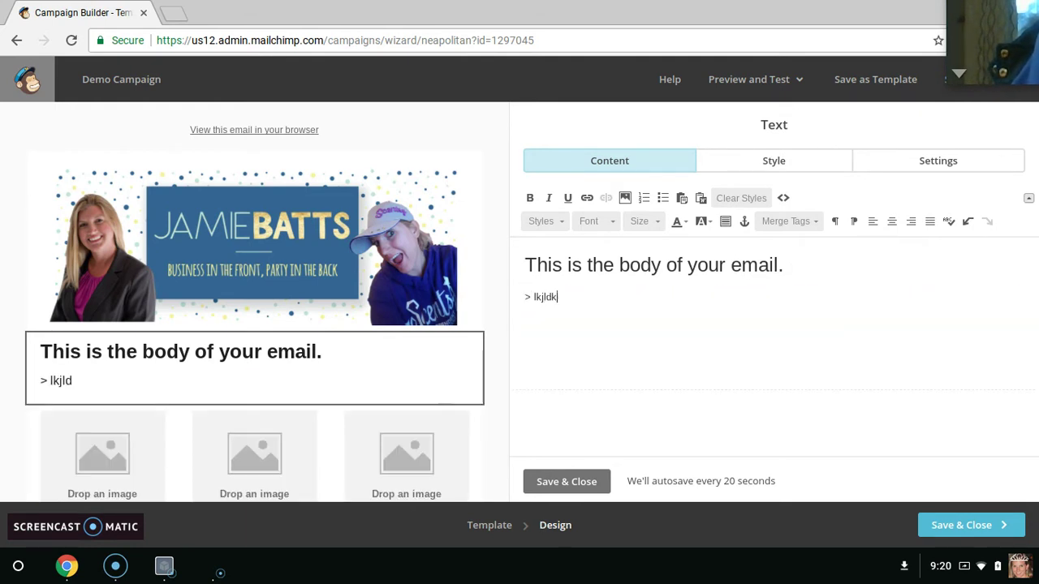
key("Return")
type(">this i")
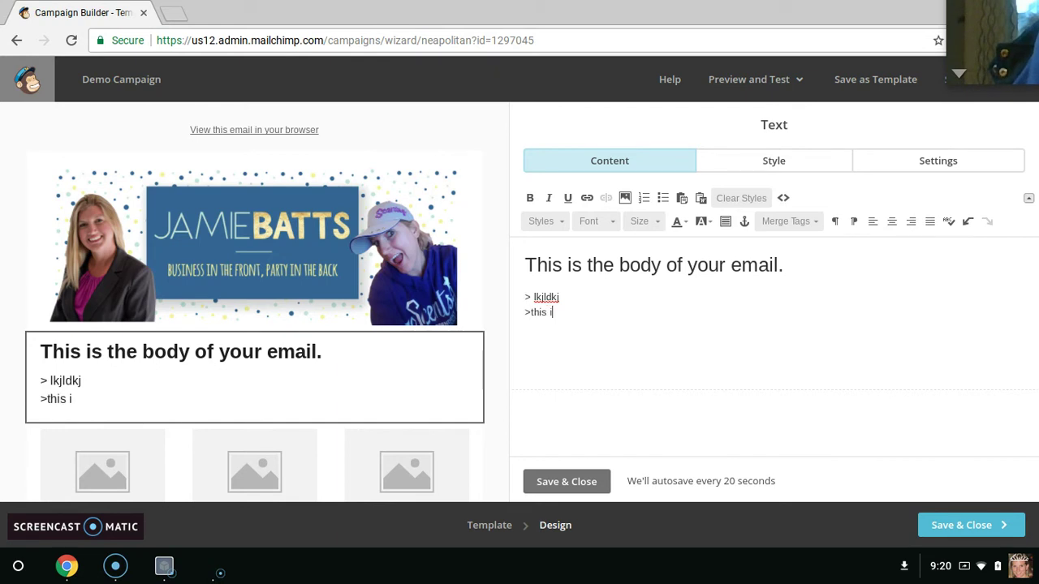
type("s awesome")
key("Return")
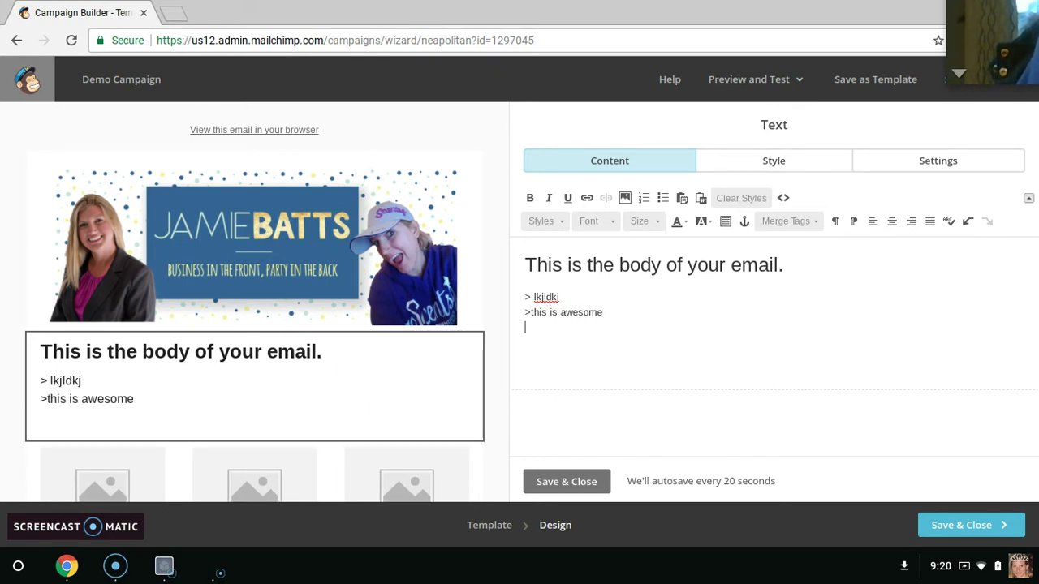
type(">lkjsdlkj")
key("Return")
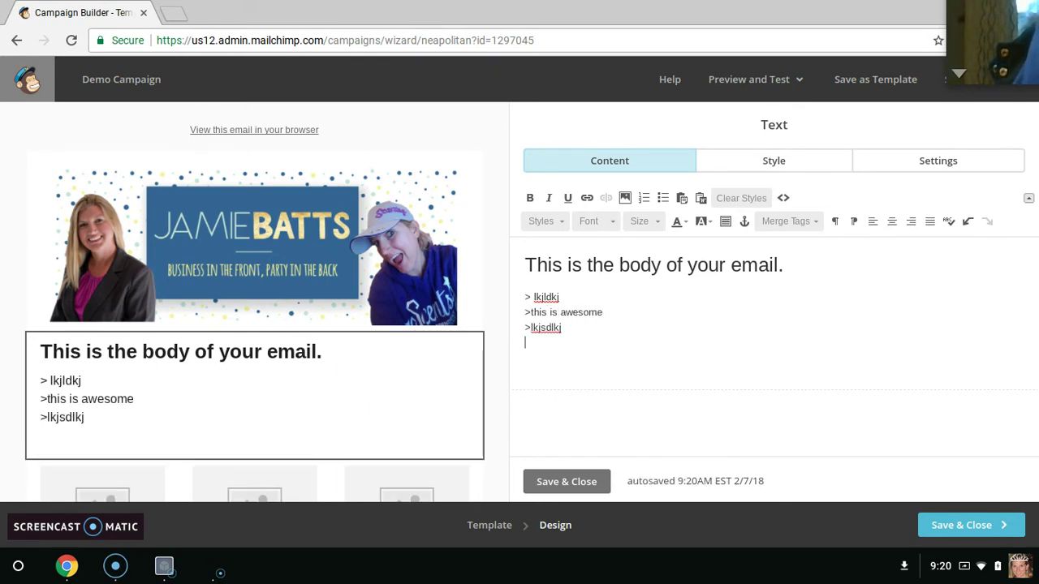
type("ajaglj")
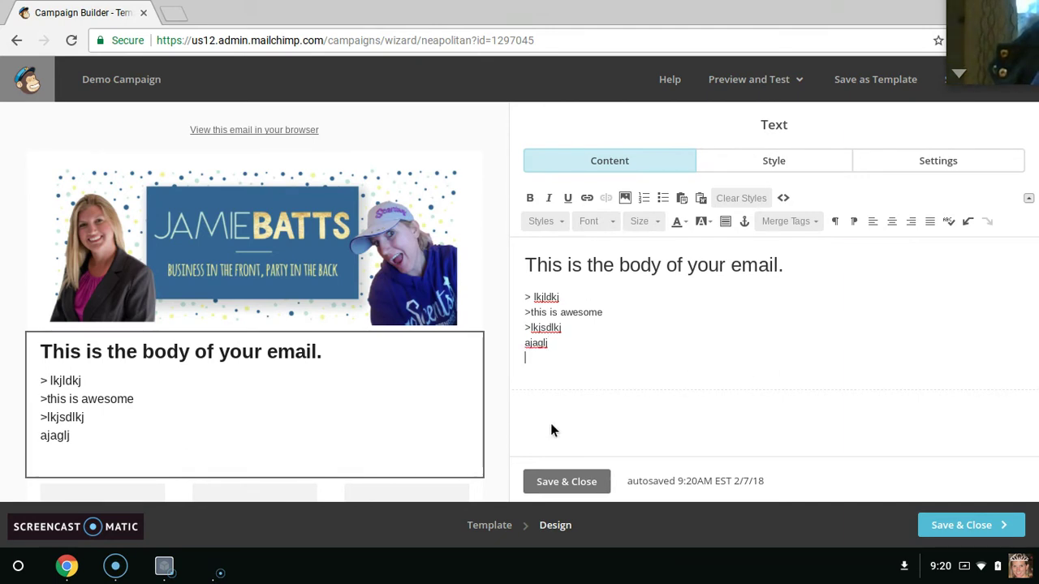
Step: Save the text, then delete the left product's image-caption block and its Buy Now button
left_click(566, 482)
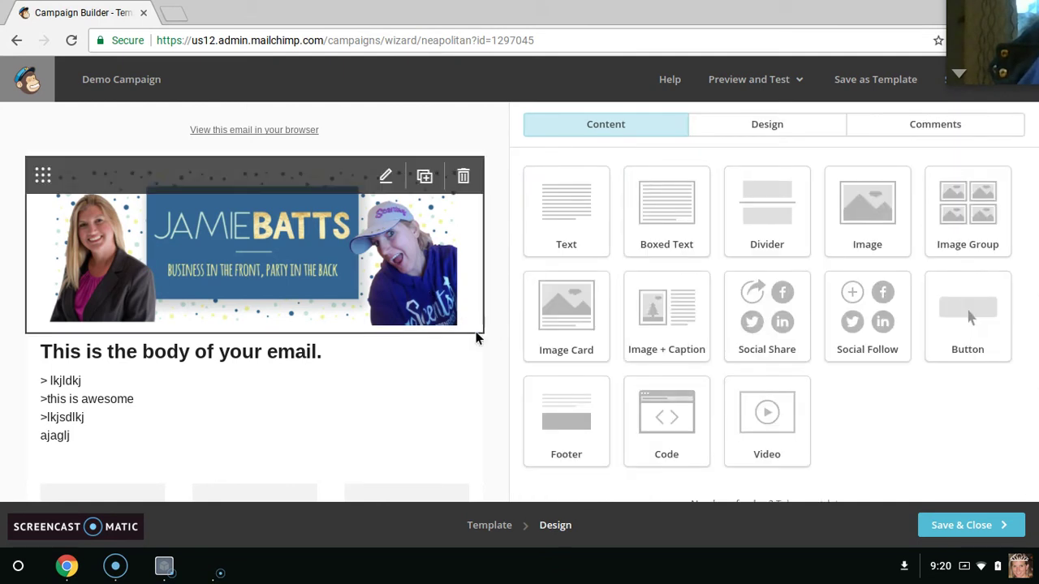
scroll(126, 356, "down", 3)
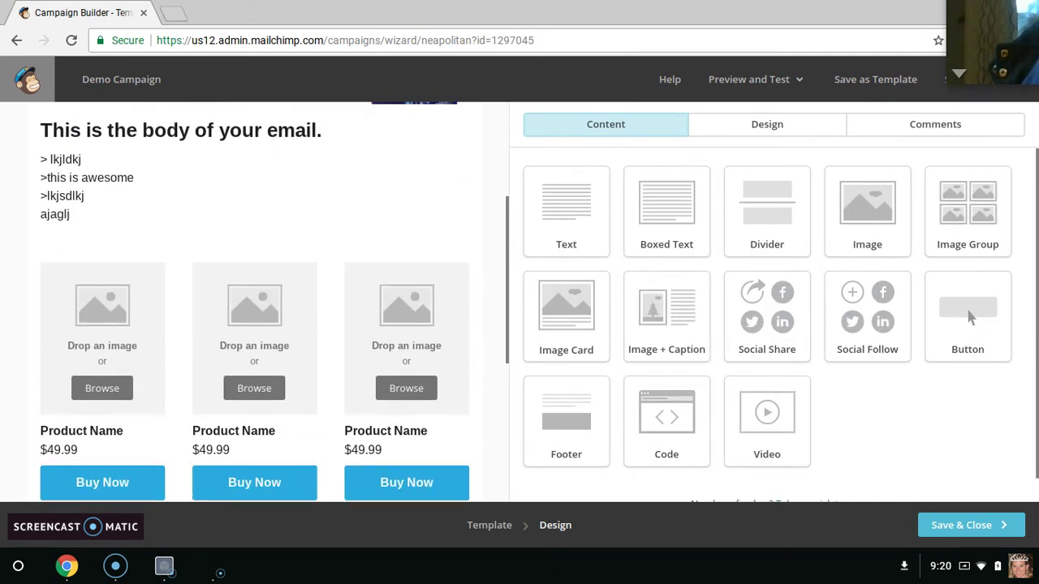
left_click(109, 343)
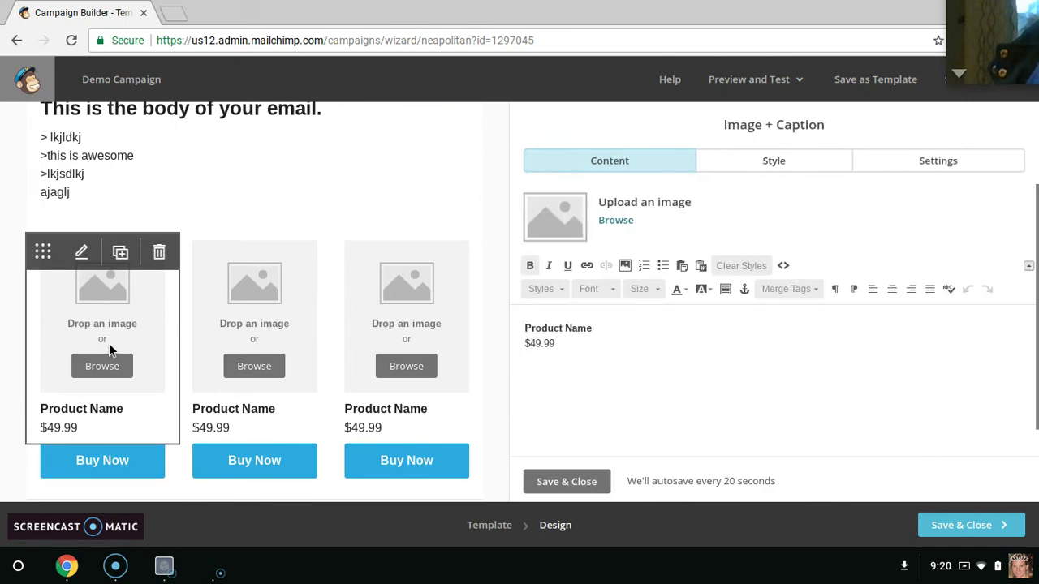
left_click(162, 257)
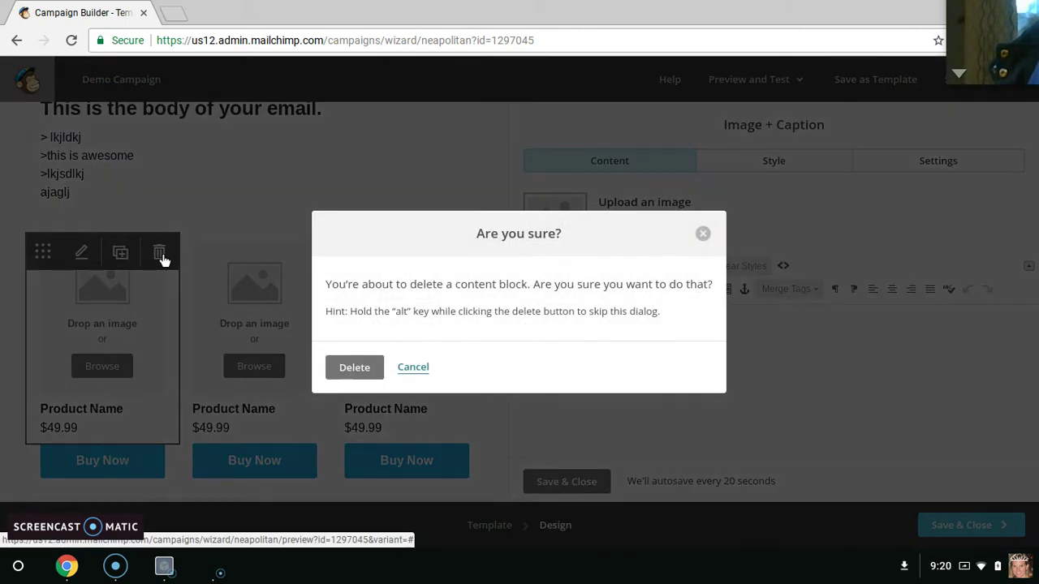
left_click(346, 367)
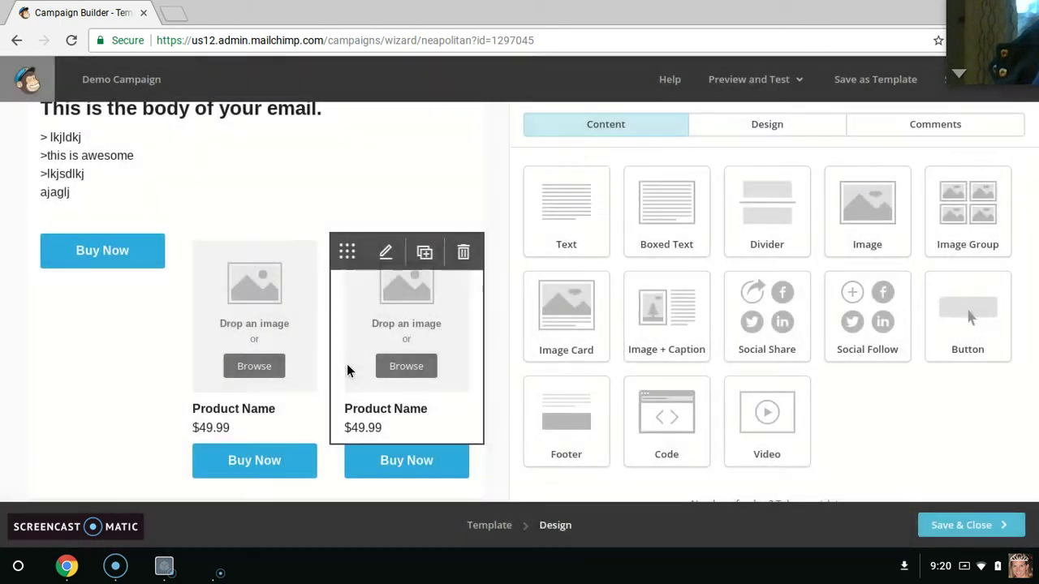
left_click(244, 301)
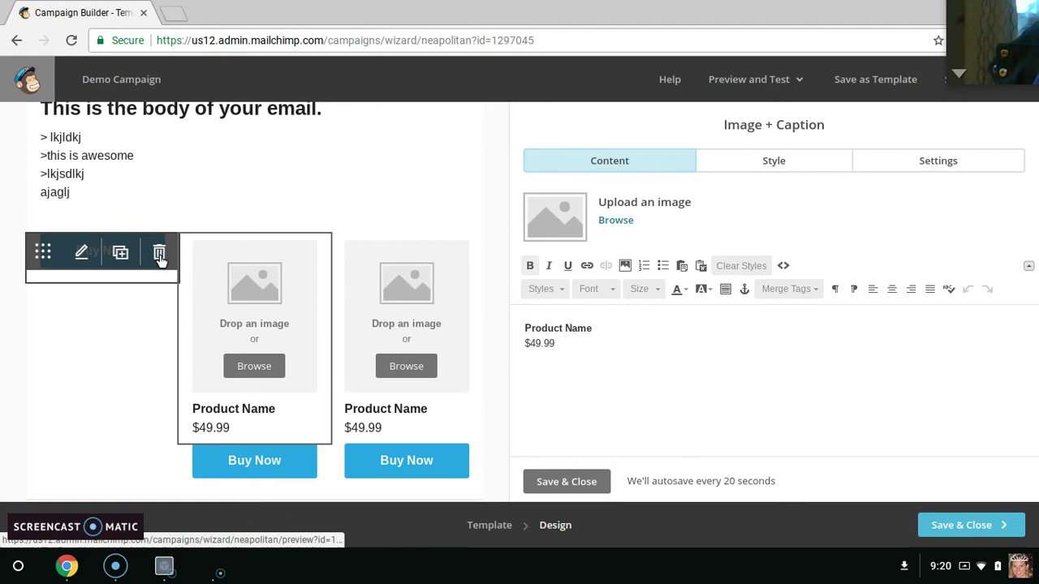
left_click(160, 257)
left_click(351, 367)
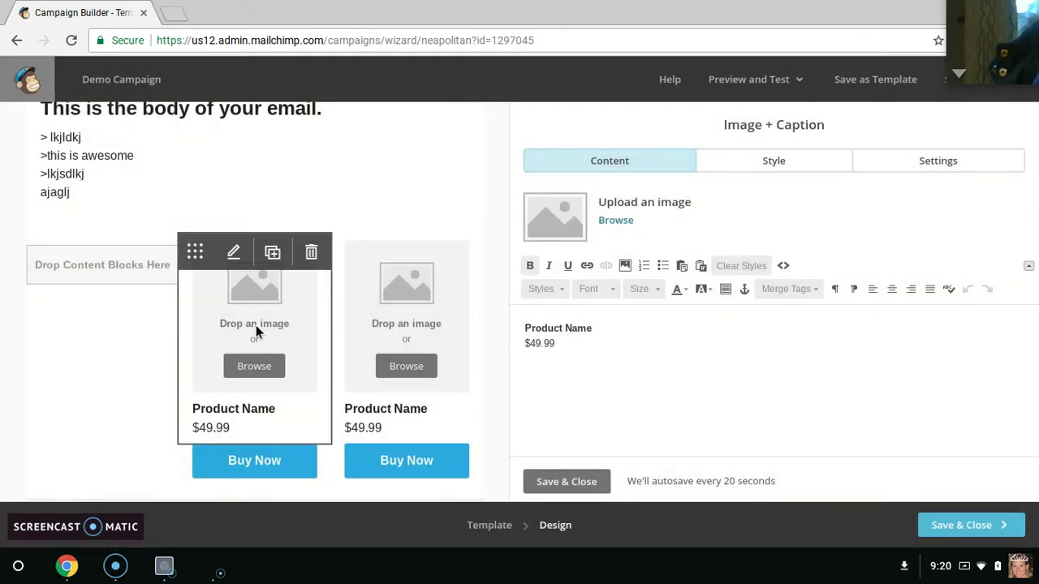
Step: Place the pink DISCONTINUING image in the middle product, captioned 'Get these before they are gone'
left_click(622, 227)
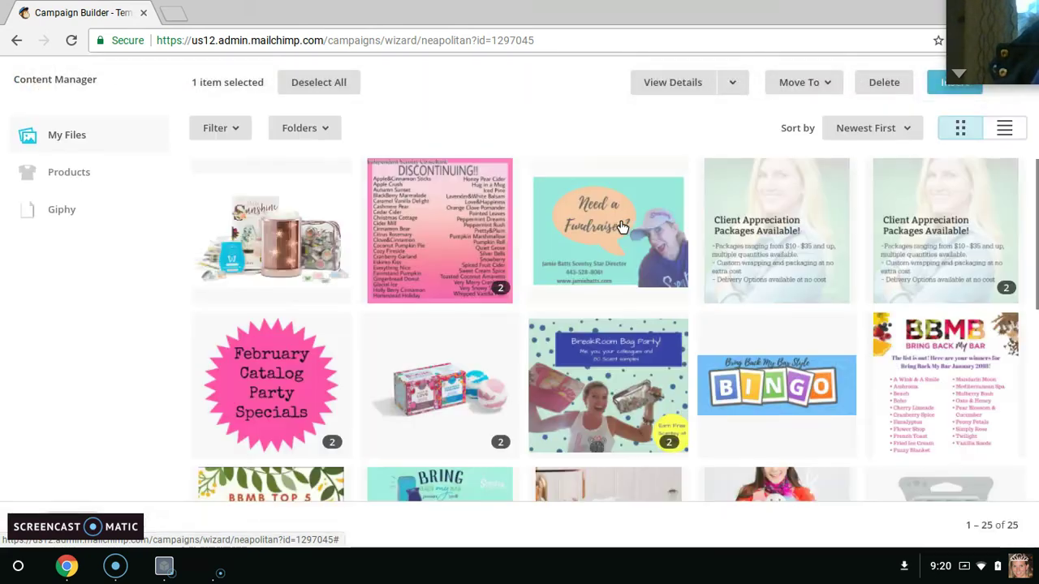
left_click(444, 215)
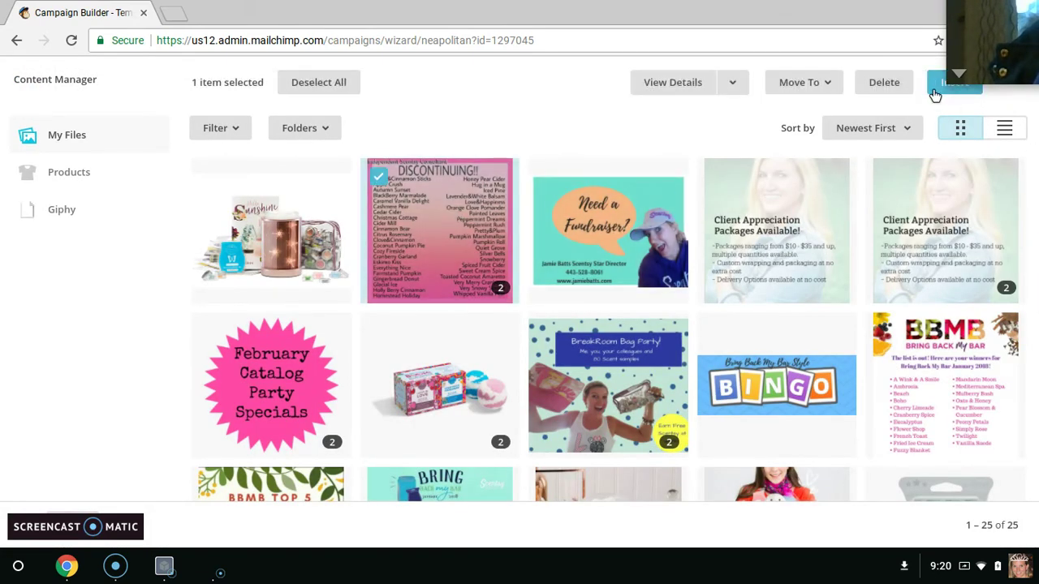
left_click(937, 91)
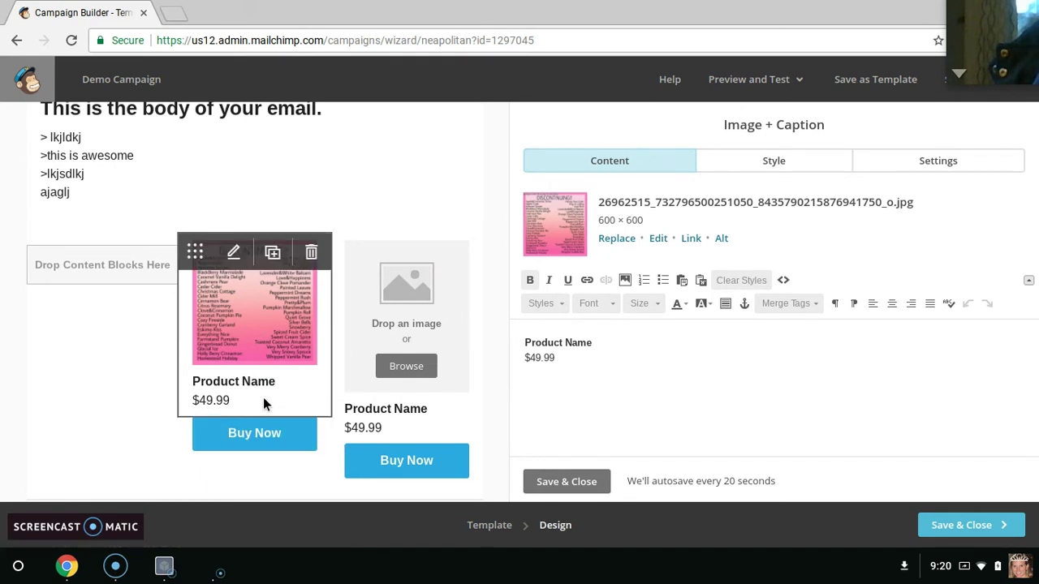
left_click_drag(565, 359, 534, 342)
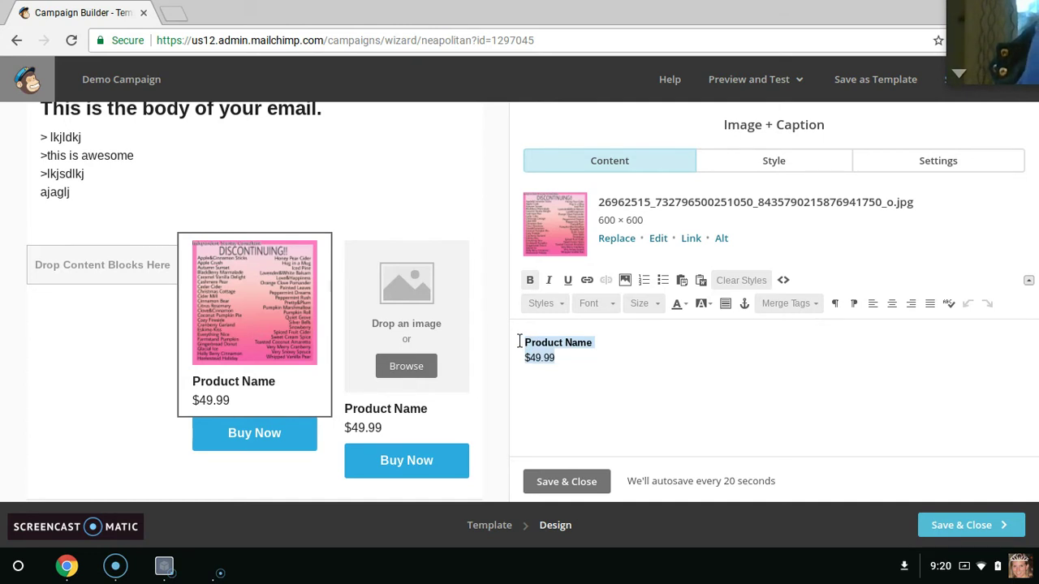
type("GEt these")
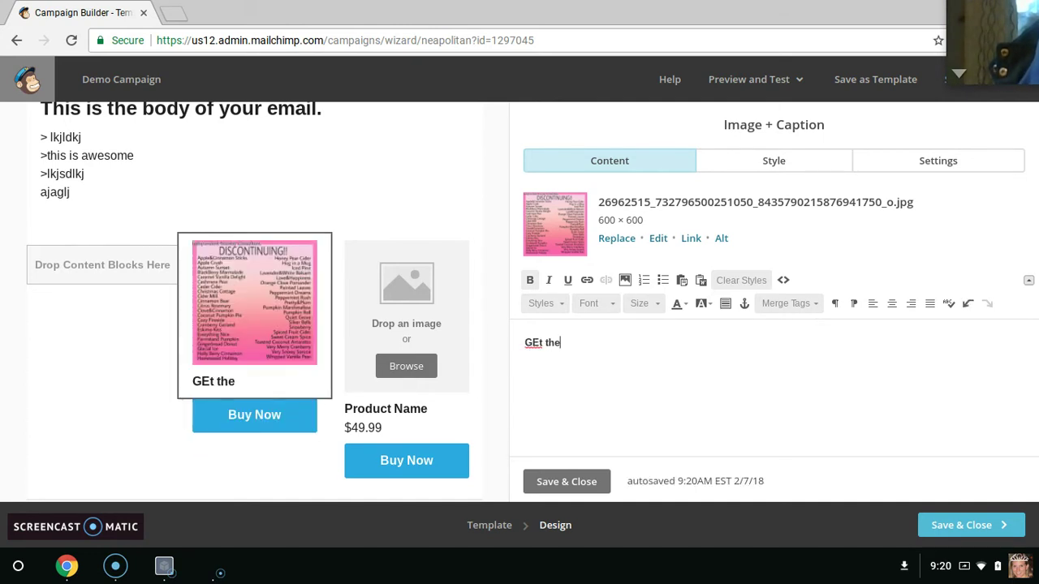
key("BackSpace")
key("BackSpace")
key("BackSpace")
key("BackSpace")
key("BackSpace")
key("BackSpace")
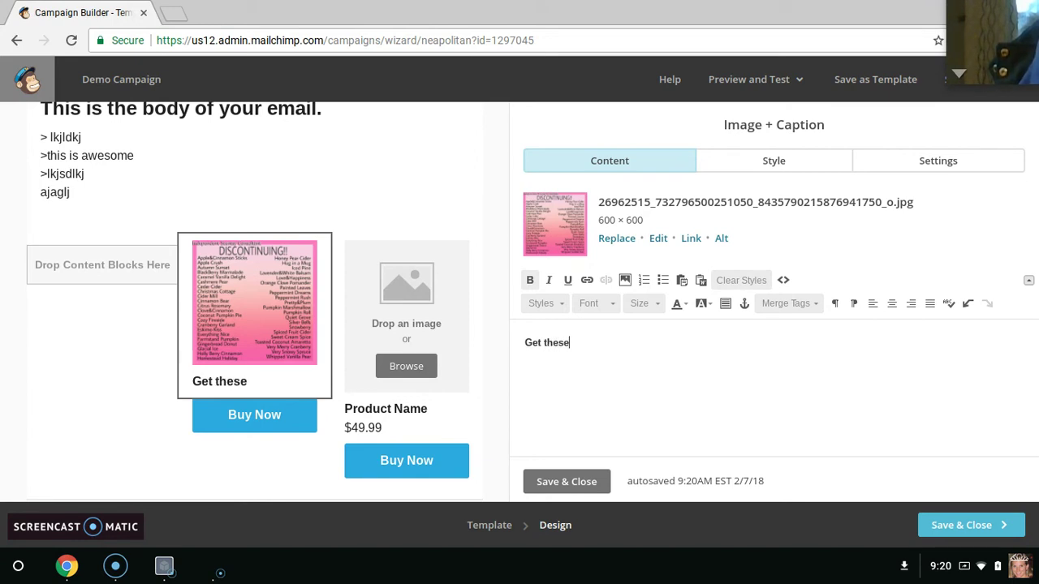
type("et these before they are gone")
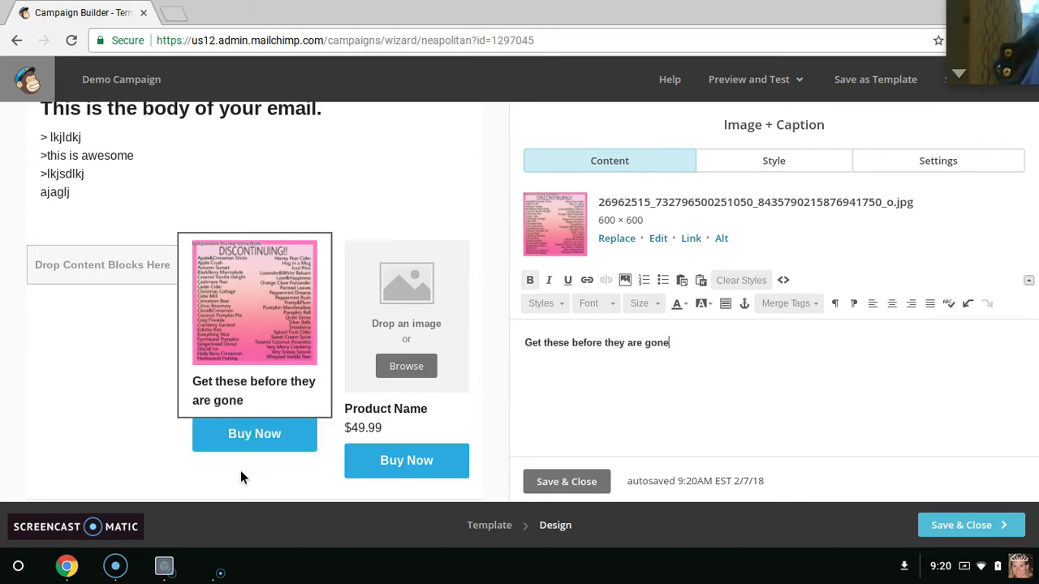
Step: Link the DISCONTINUING product's Buy Now button to the seller's website address
left_click(589, 483)
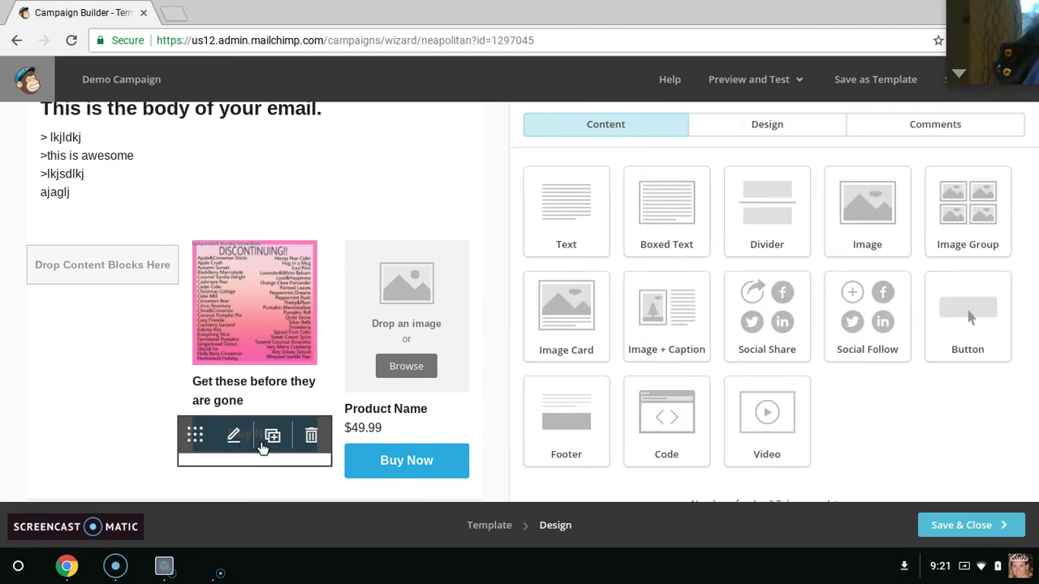
left_click(260, 455)
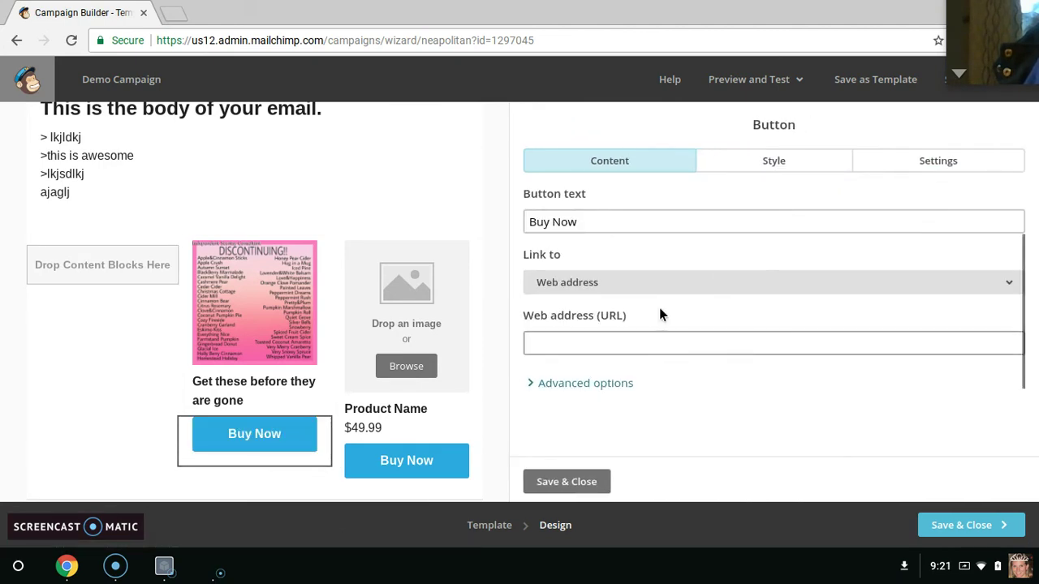
left_click(599, 341)
type("www.jamie.b")
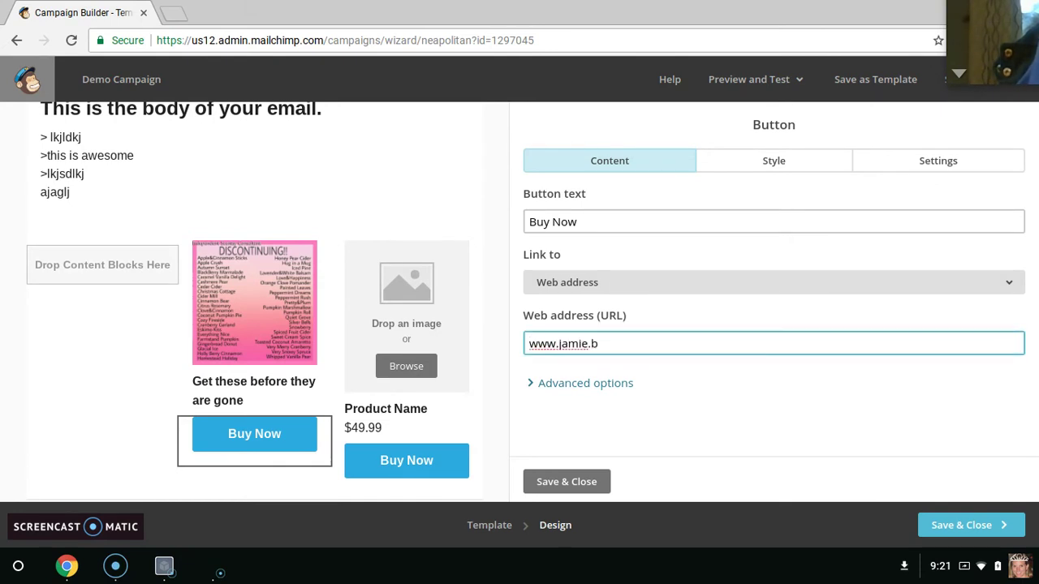
key("BackSpace")
key("BackSpace")
type("batts.com")
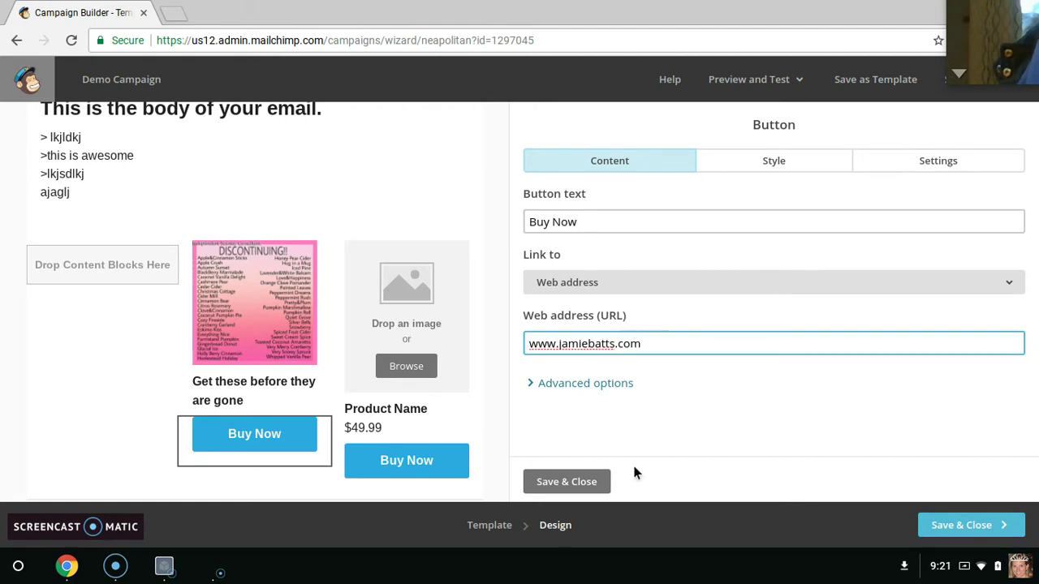
left_click(601, 483)
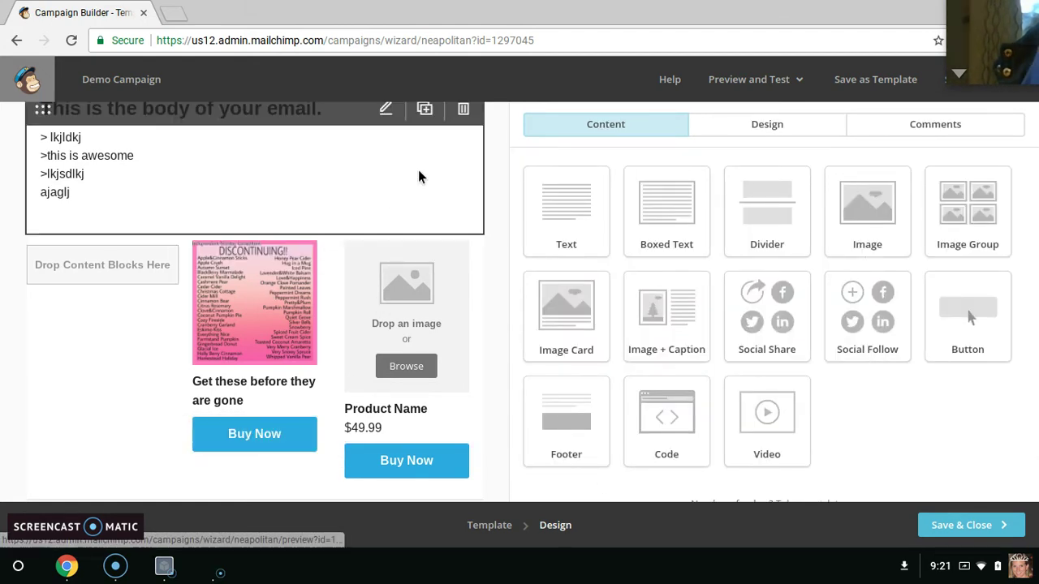
Step: Add the Need a Fundraiser image captioned 'I make fundraisers fun and easy!' to the second product block
left_click(405, 316)
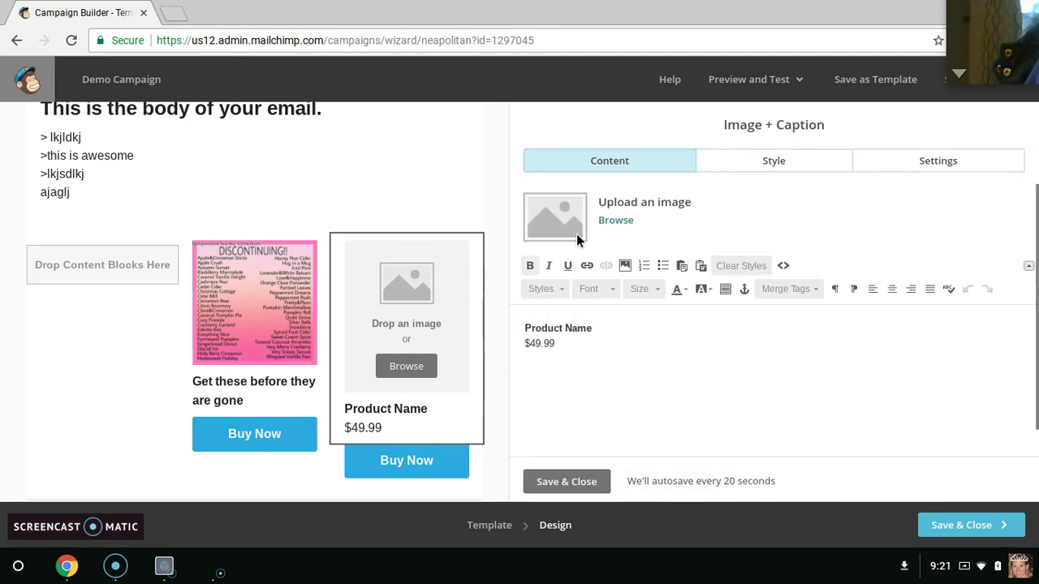
left_click(612, 221)
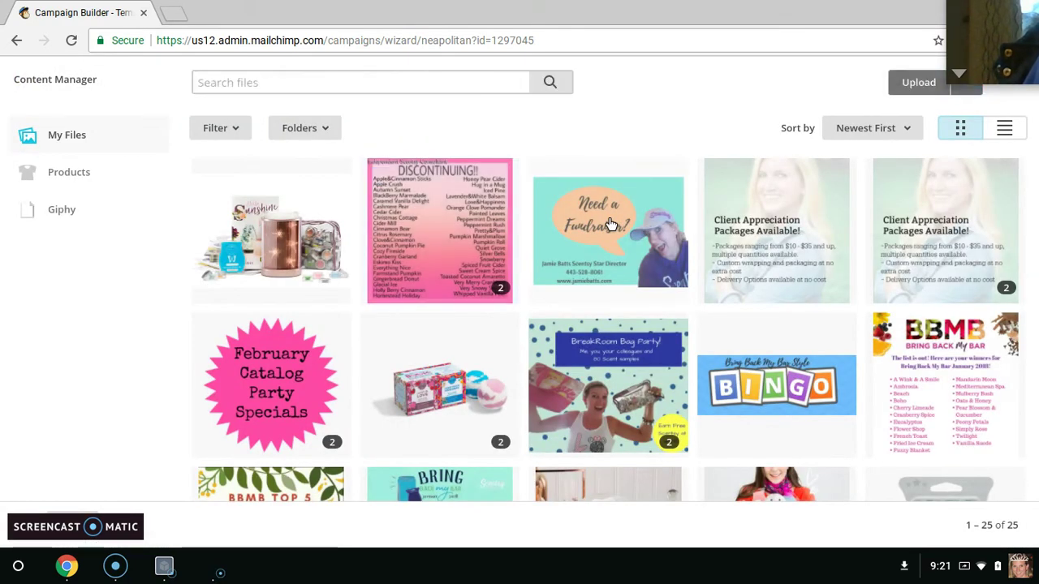
left_click(611, 224)
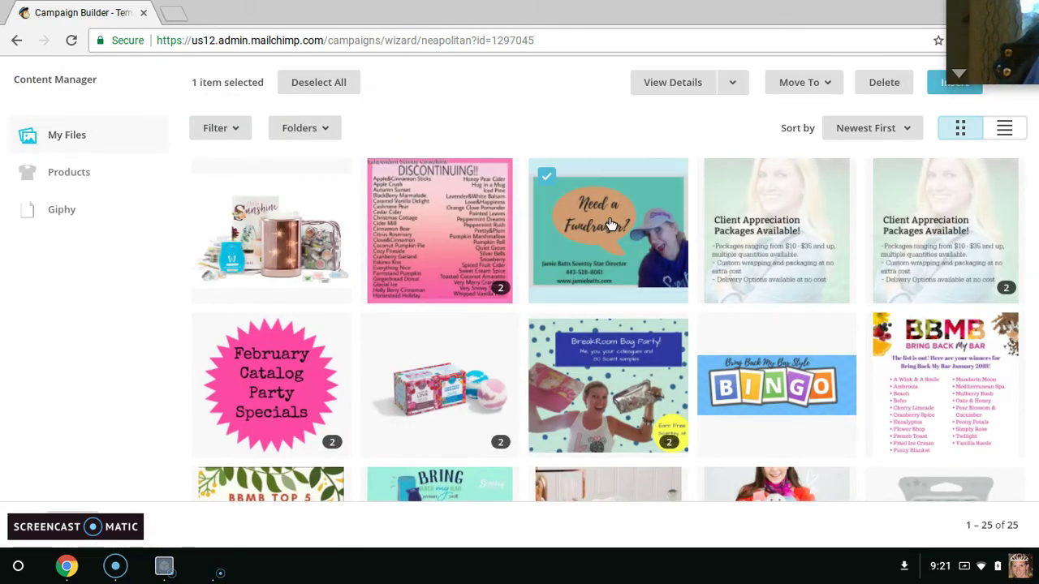
left_click(949, 85)
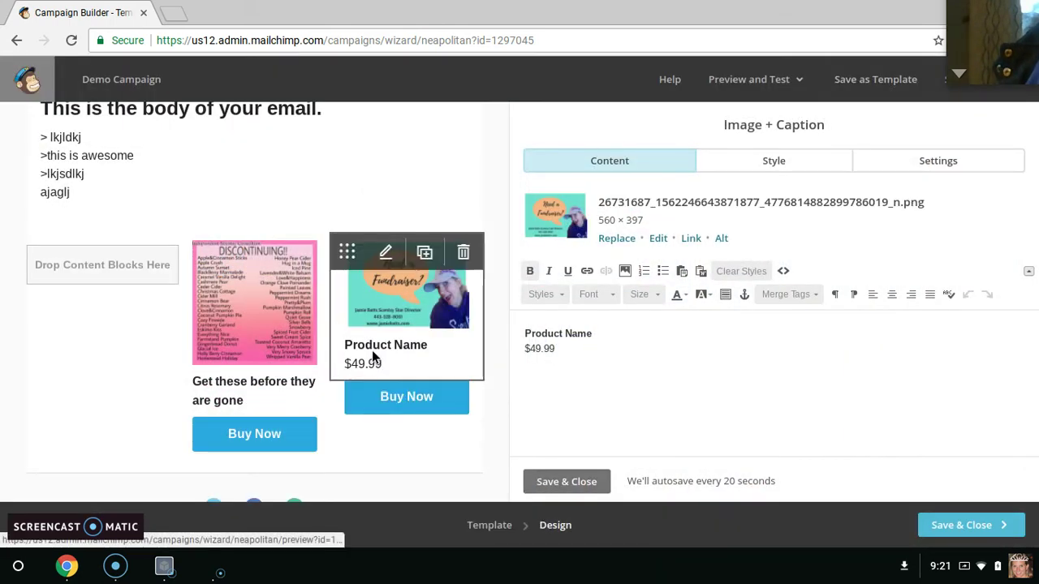
left_click_drag(565, 347, 526, 330)
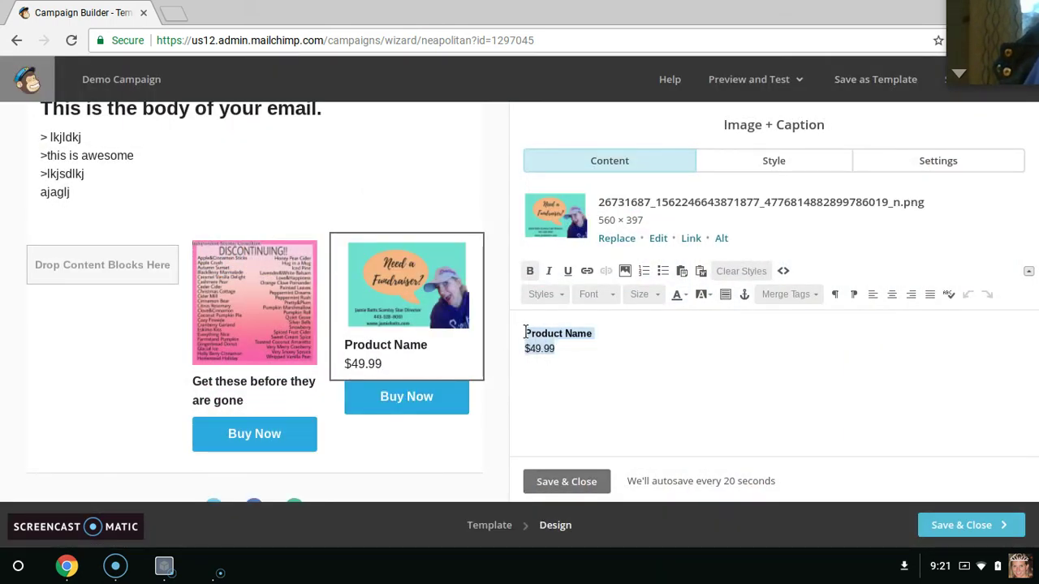
type("I make fun")
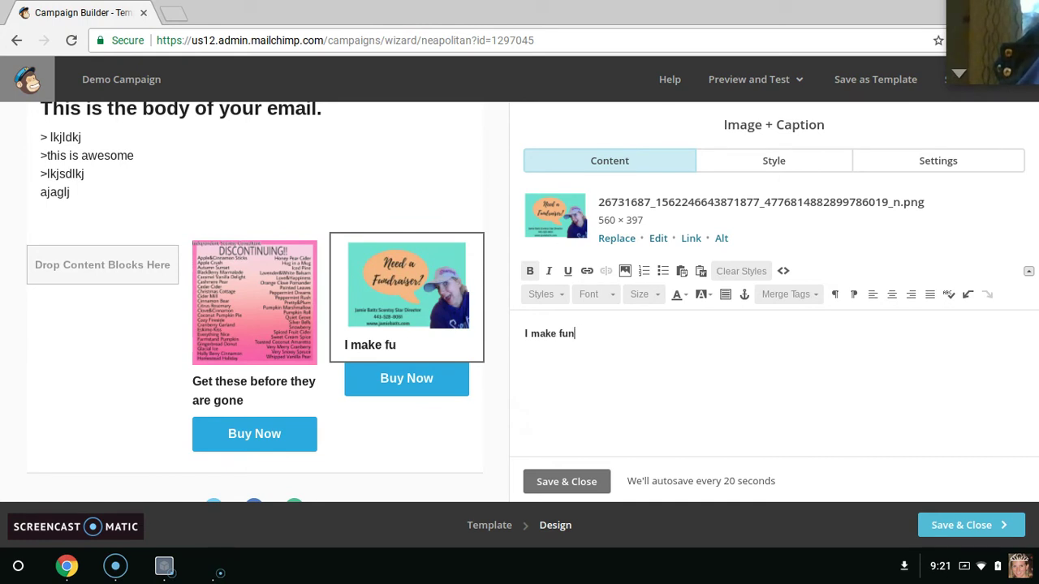
type("draisers fun and easy!")
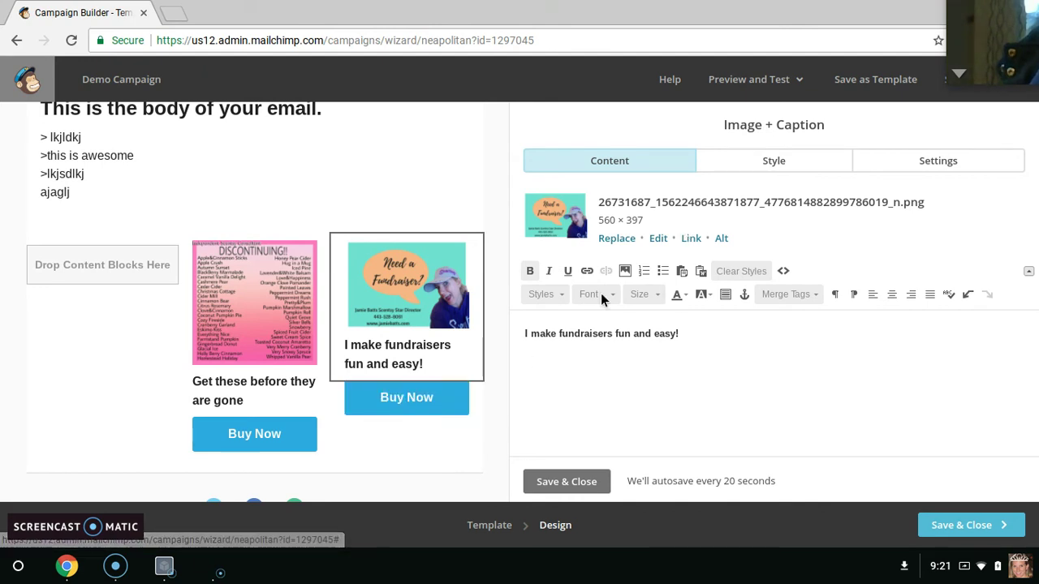
left_click(544, 479)
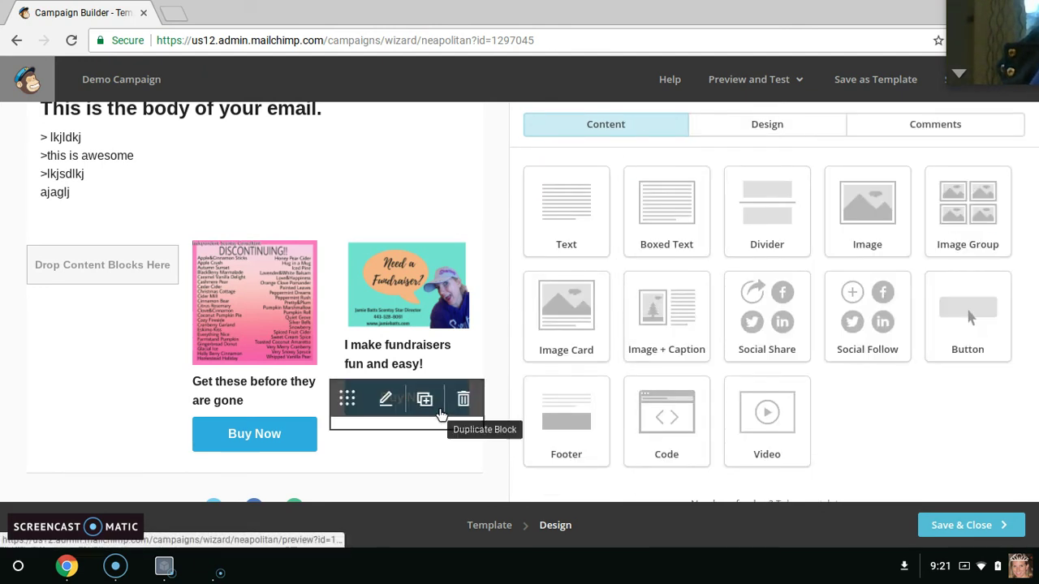
Step: Relabel the fundraiser product's button 'Ask me how' and link it to the seller's contact address
left_click(443, 422)
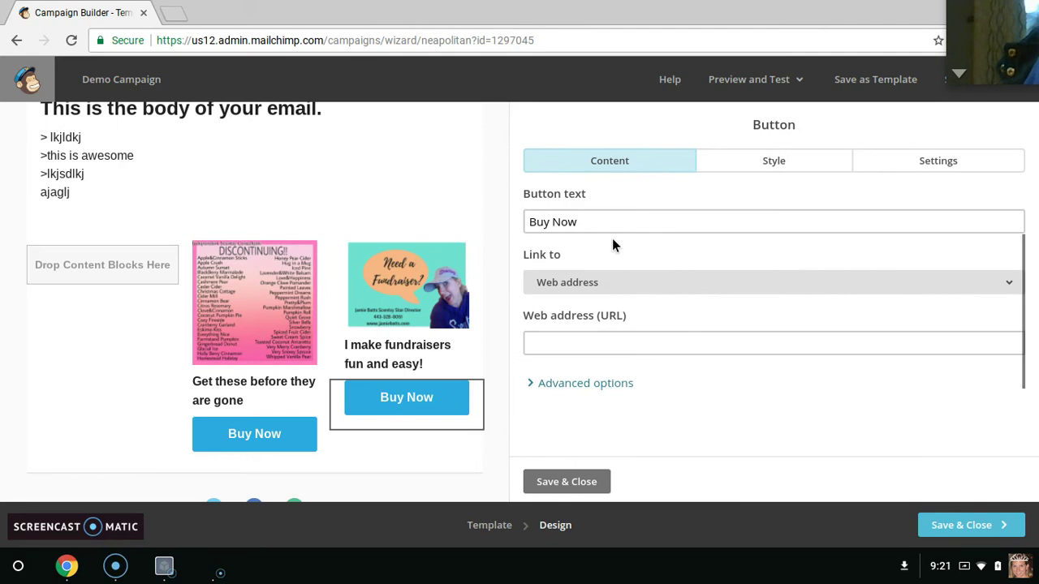
left_click_drag(598, 224, 517, 233)
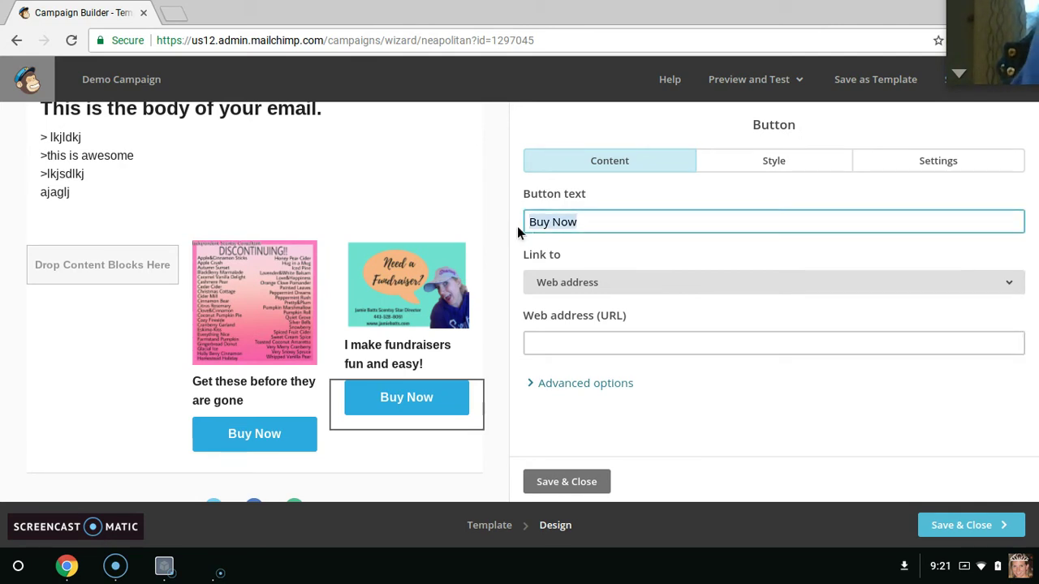
type("Ask me")
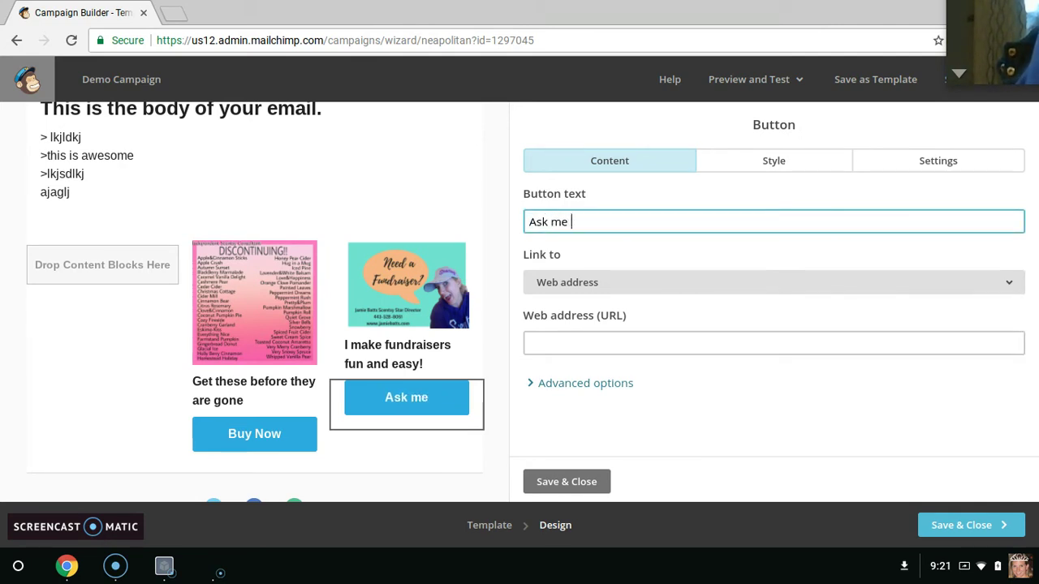
type(" how")
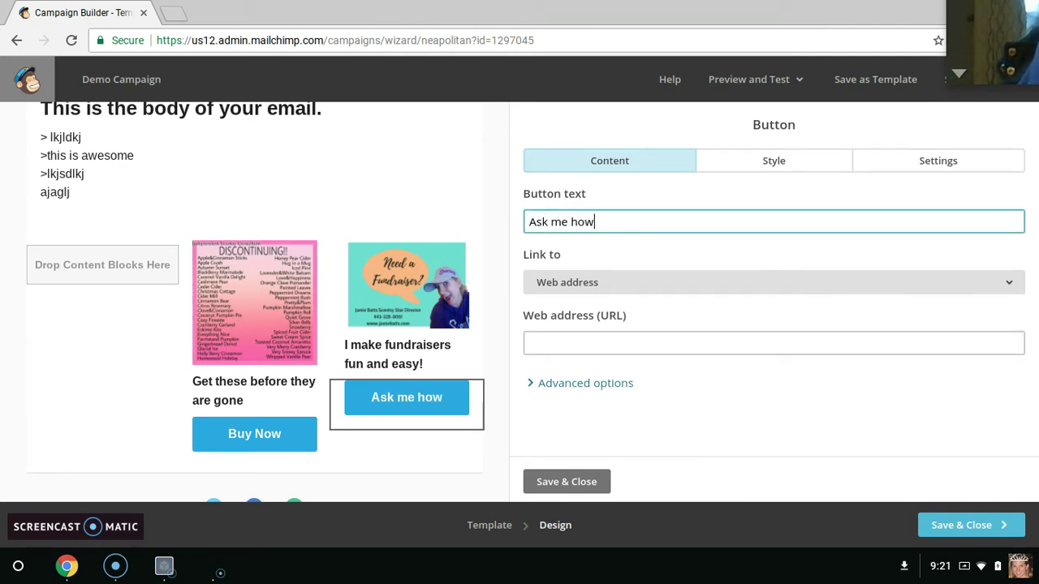
left_click(618, 341)
type("www.j")
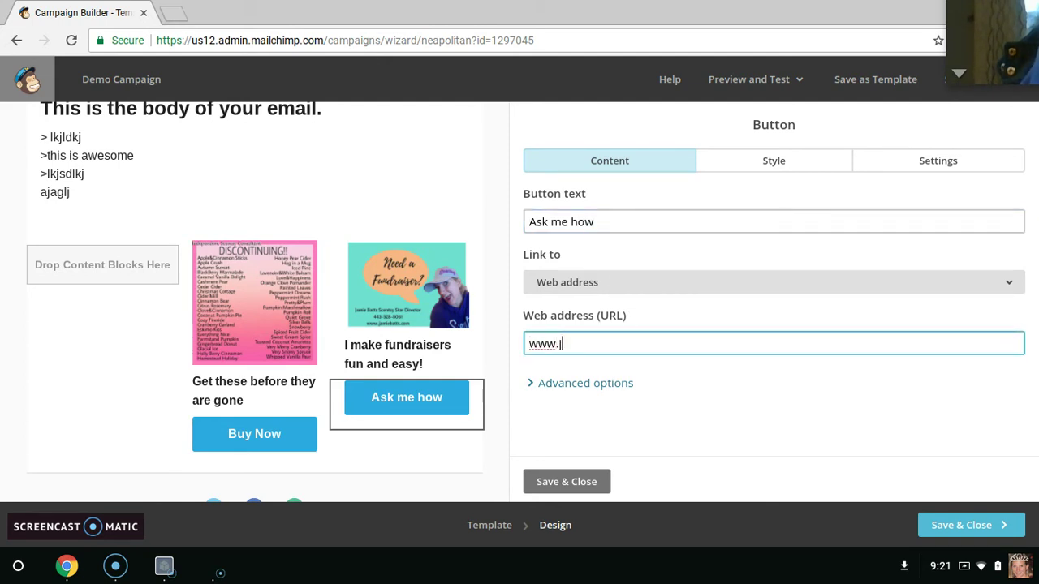
key("BackSpace")
key("BackSpace")
key("BackSpace")
key("BackSpace")
key("BackSpace")
key("BackSpace")
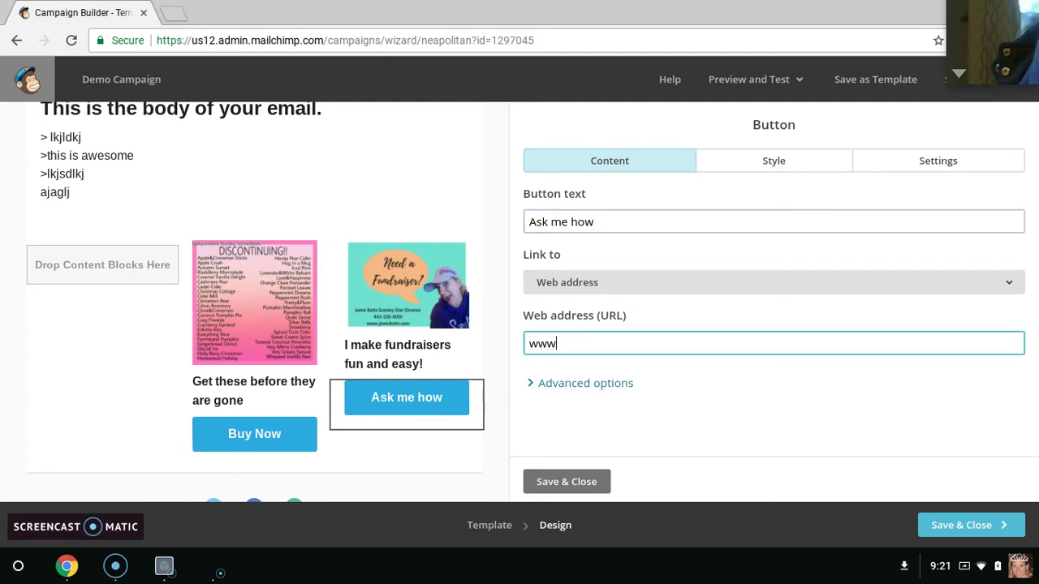
type("jamiebatts.c")
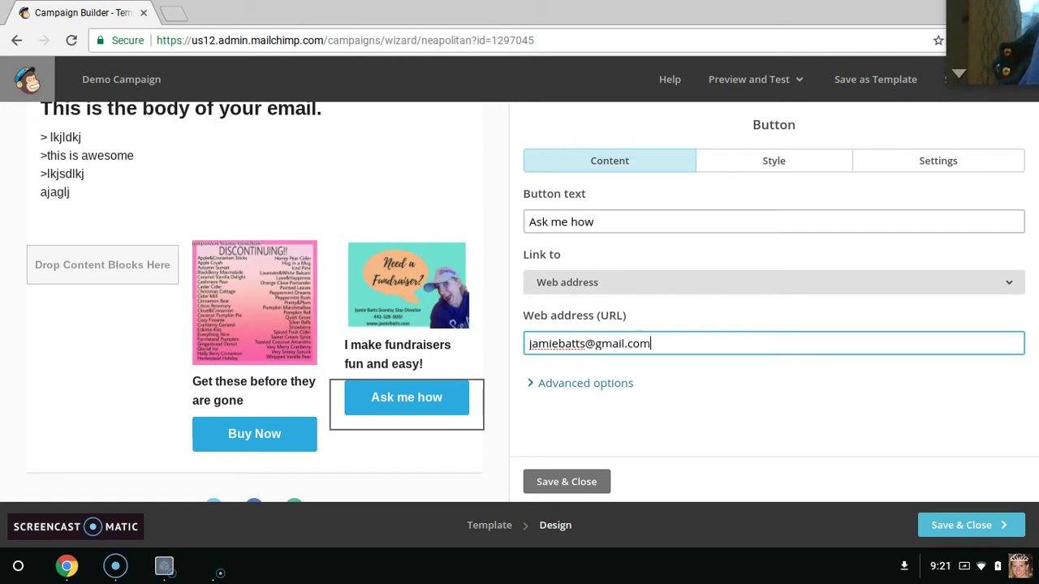
left_click(572, 481)
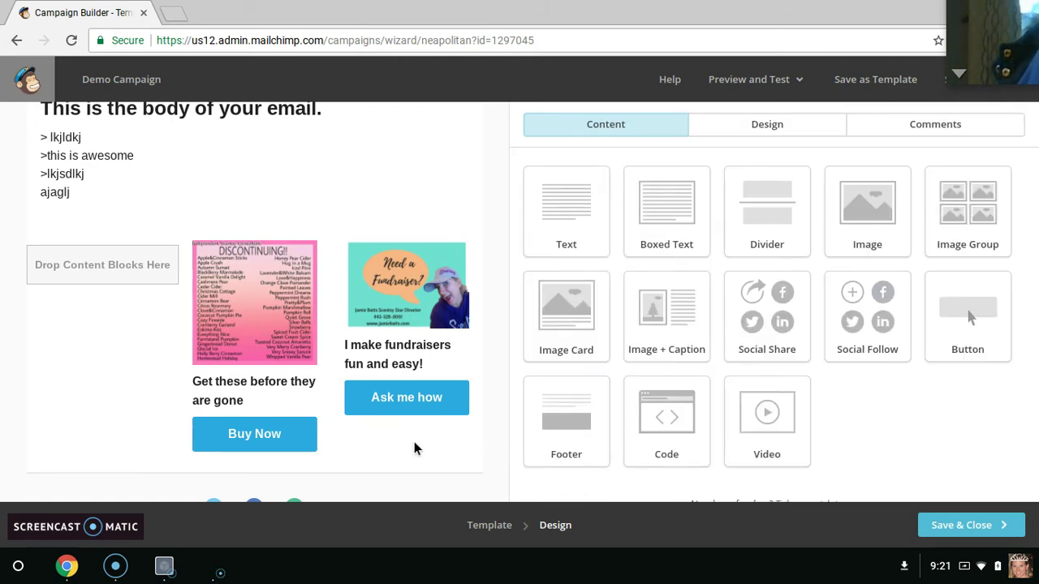
Step: Remove Twitter from the social follow block, label Facebook 'facebook link', and point the website link to the seller's site
scroll(414, 442, "down", 2)
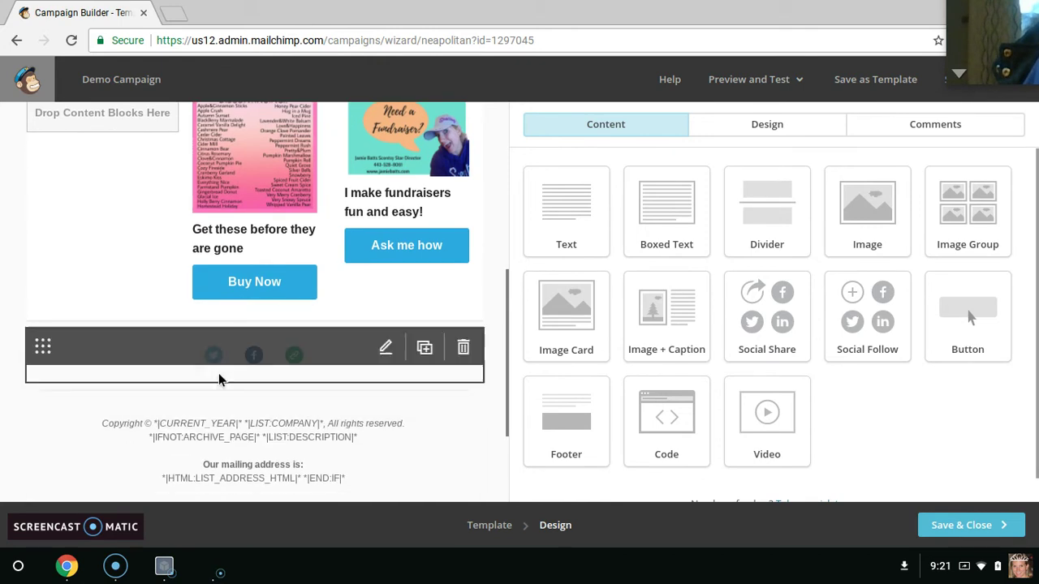
left_click(223, 366)
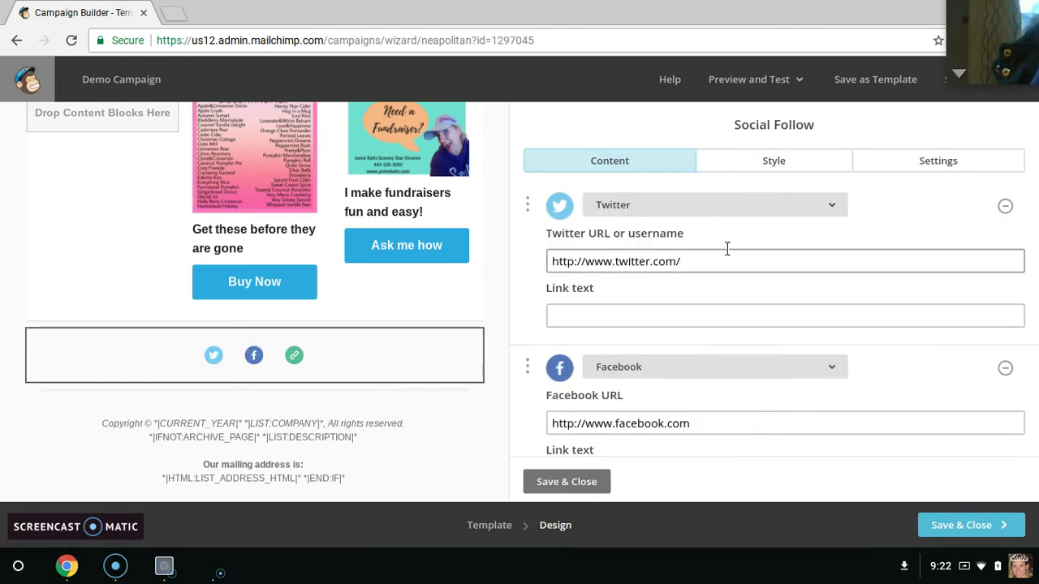
left_click(1005, 206)
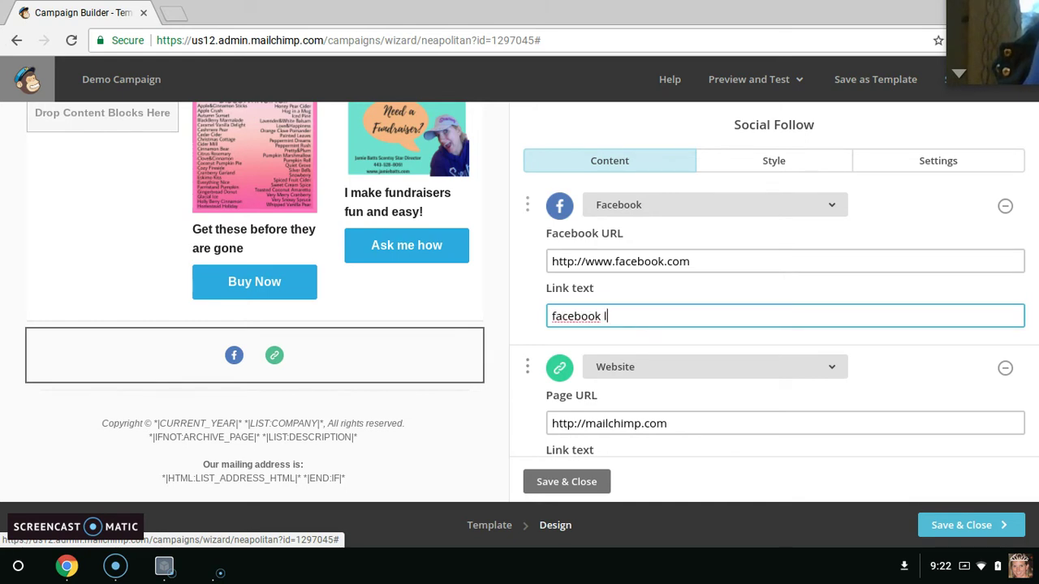
left_click(673, 421)
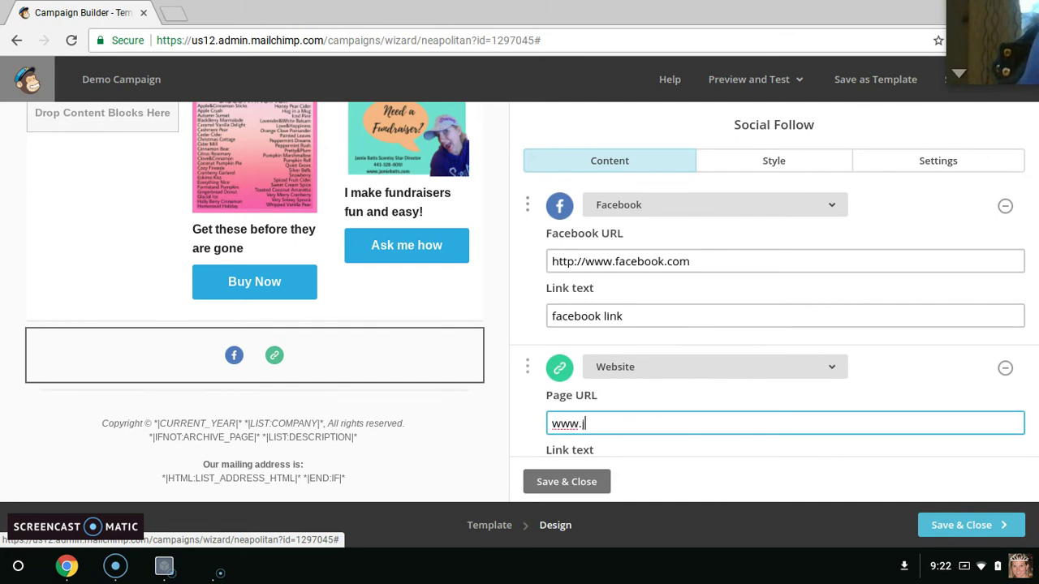
left_click(587, 481)
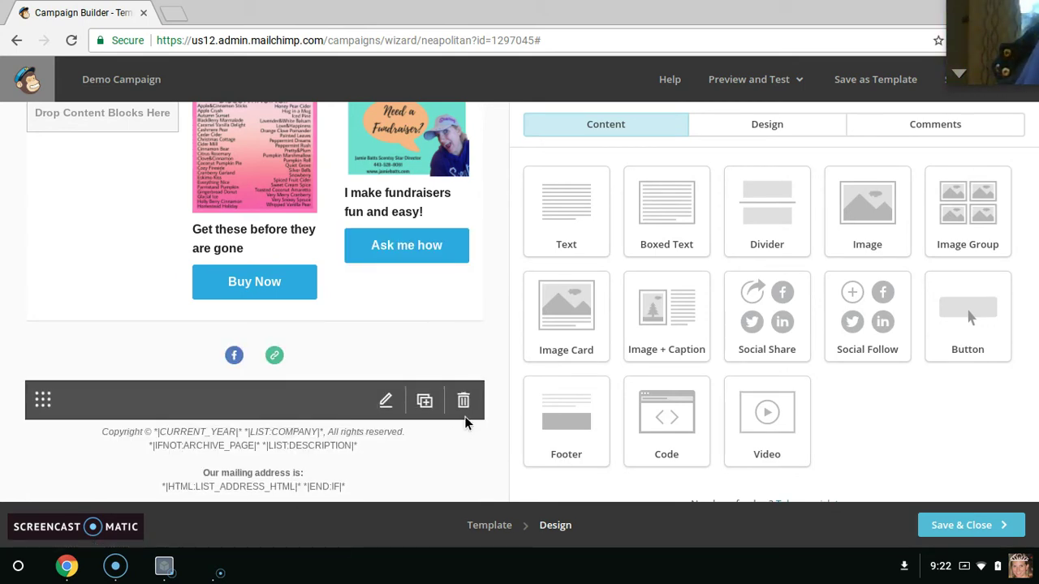
Step: Delete the content block sitting below the social follow links
left_click(464, 427)
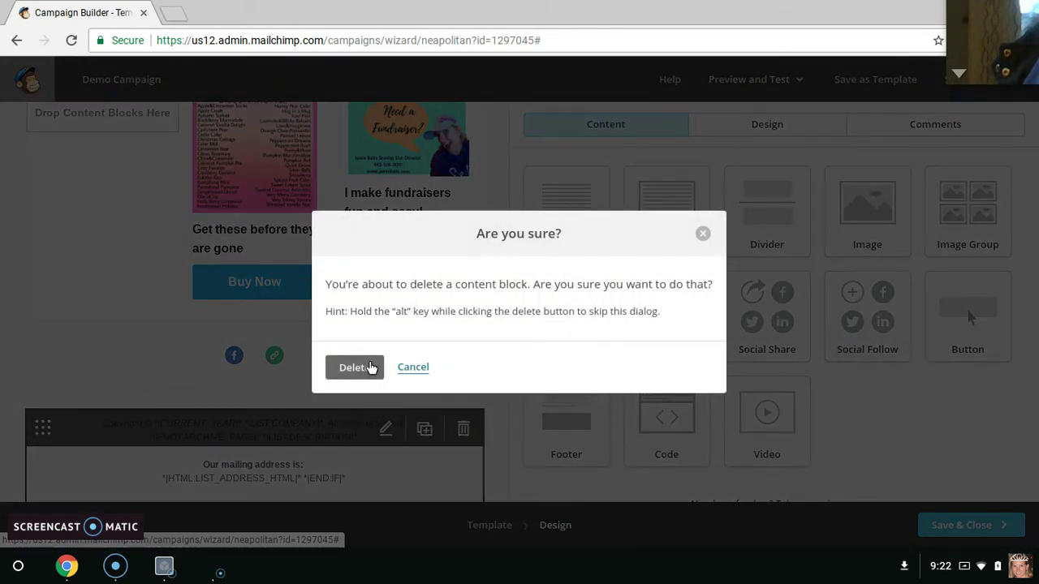
left_click(369, 367)
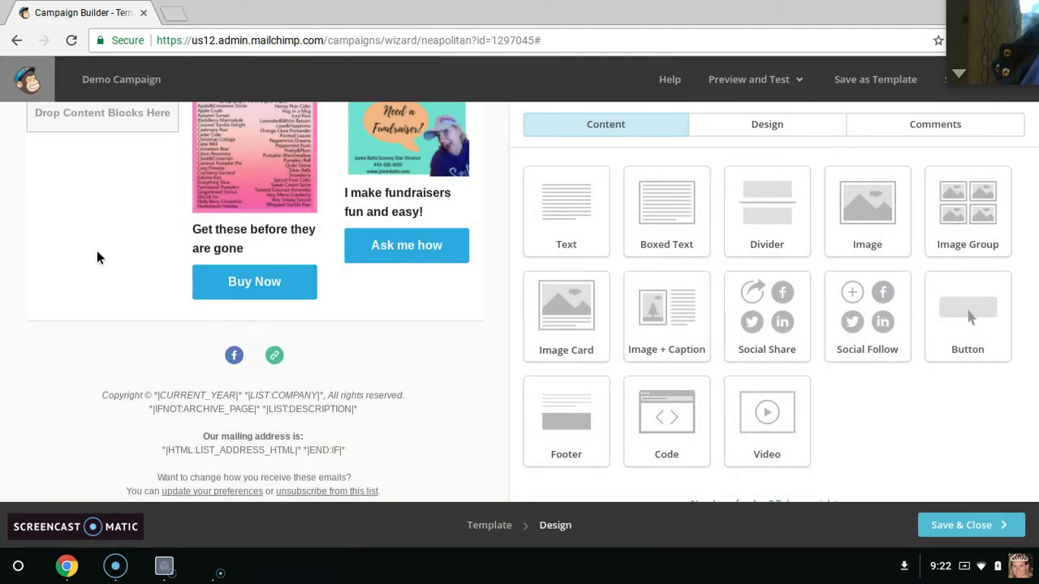
scroll(103, 256, "up", 3)
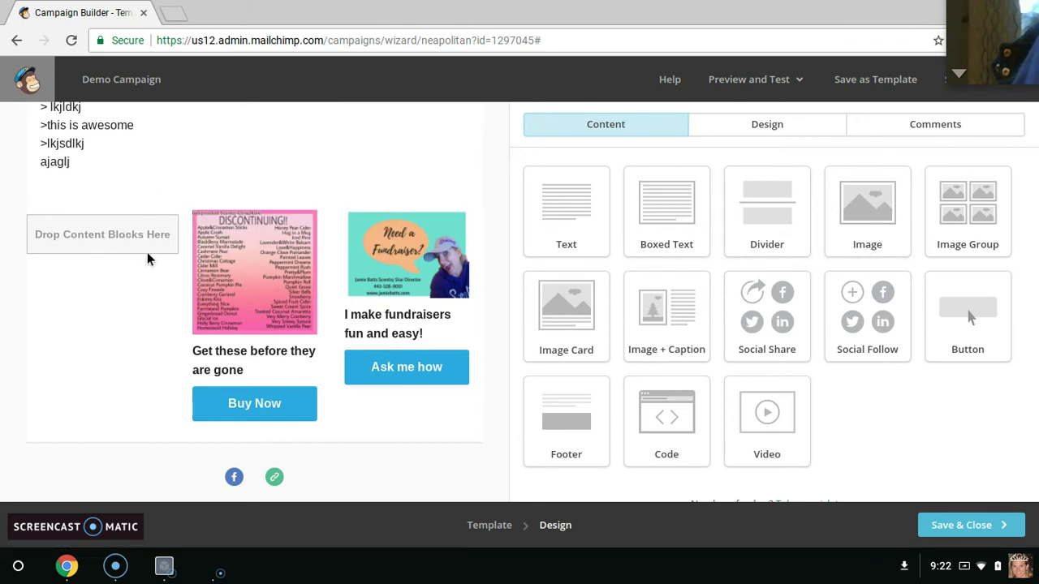
Step: Place a boxed text block above the product columns reading 'more text here' and save it
mouse_move(316, 288)
left_click_drag(666, 220, 18, 213)
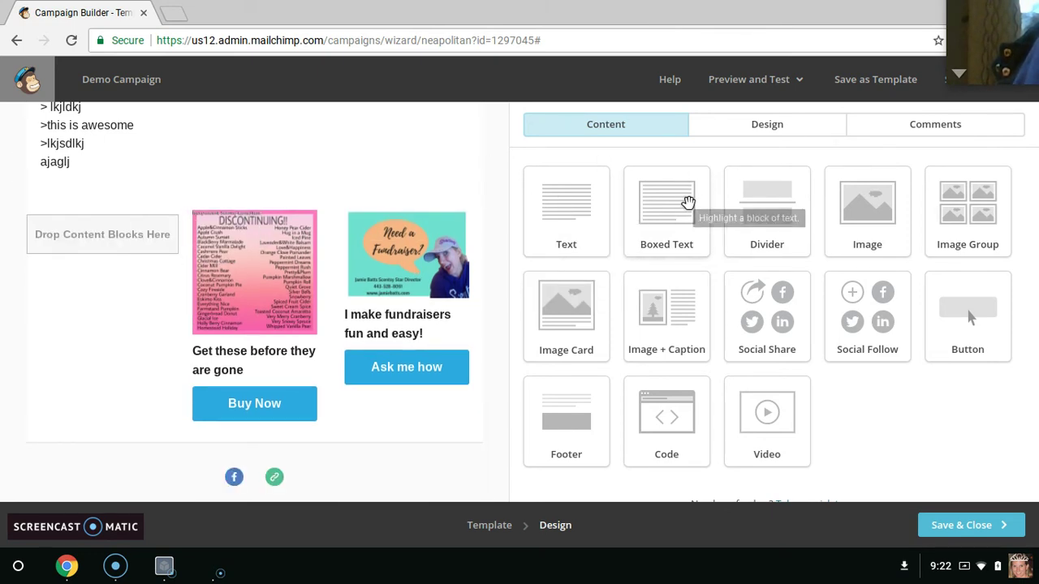
left_click_drag(696, 199, 54, 182)
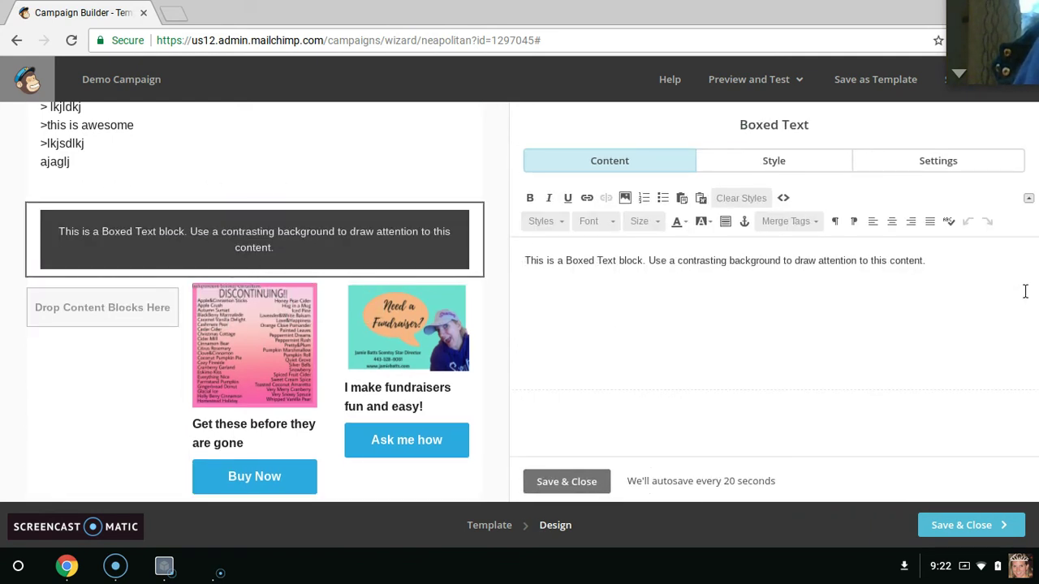
left_click_drag(933, 260, 523, 260)
type("more text here")
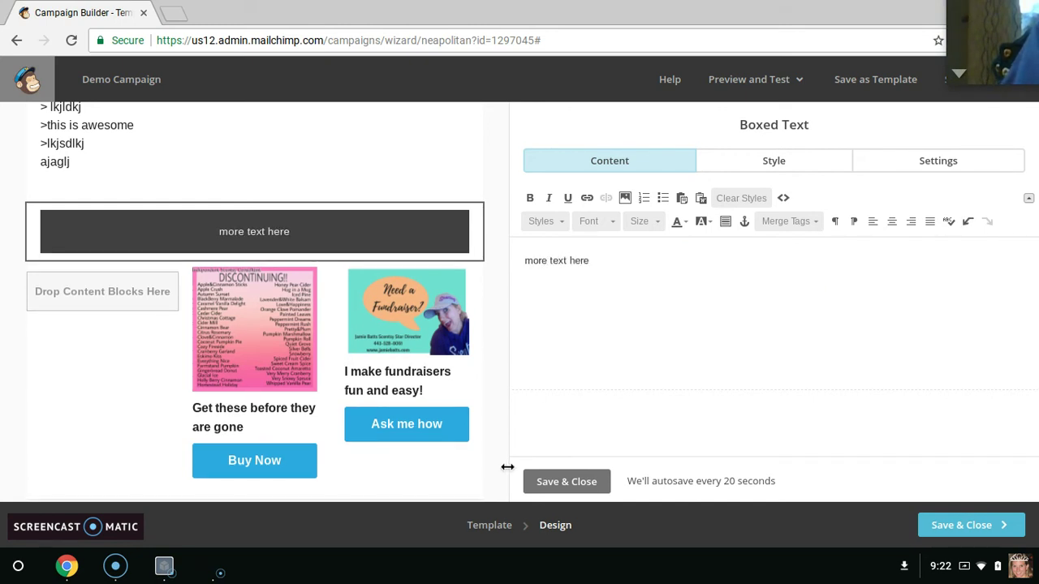
left_click(567, 486)
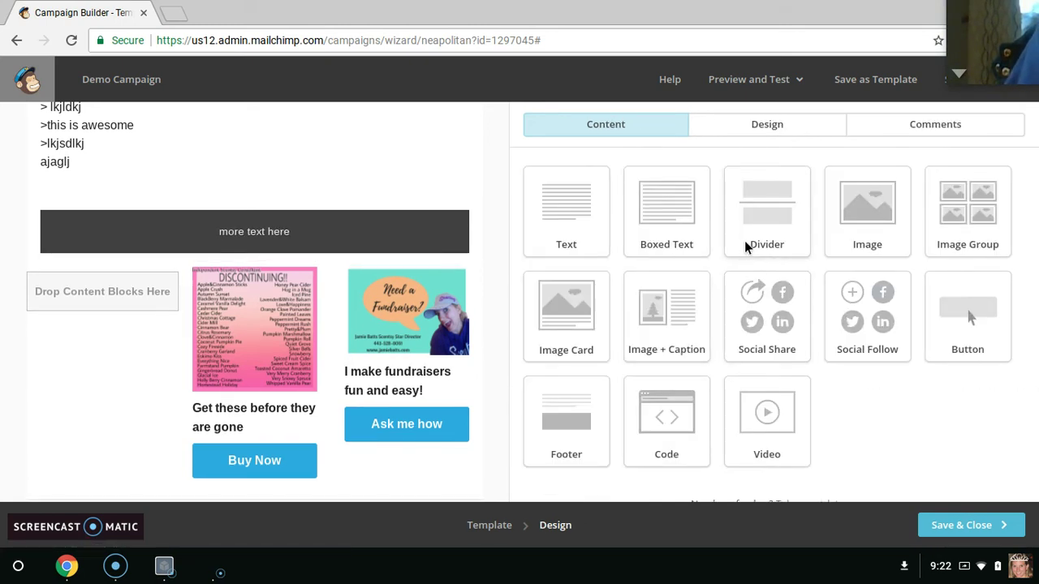
Step: Insert an image block below the boxed text holding the Client Appreciation Packages picture
left_click_drag(883, 208, 49, 248)
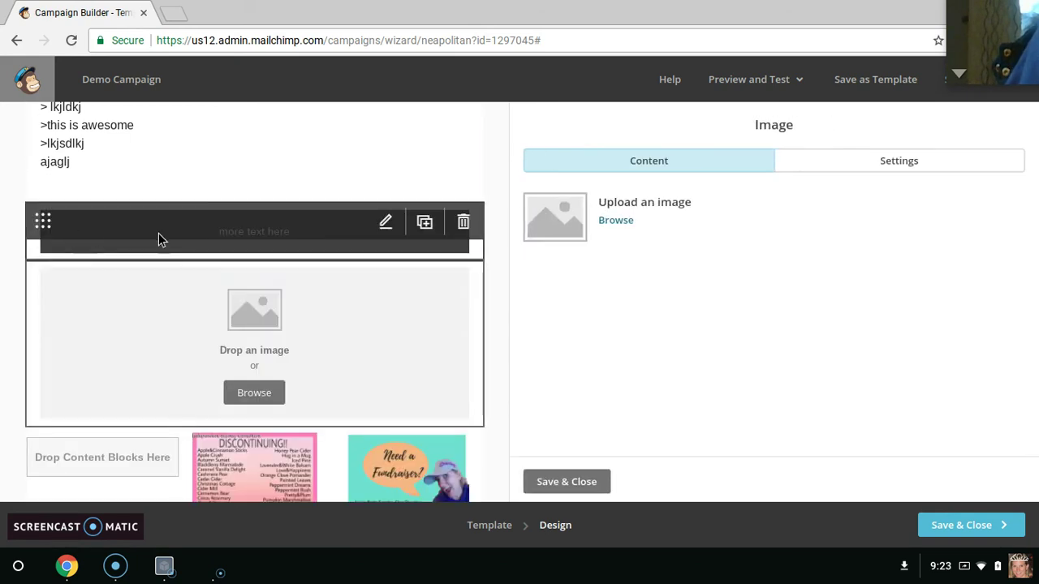
left_click(621, 222)
left_click(620, 222)
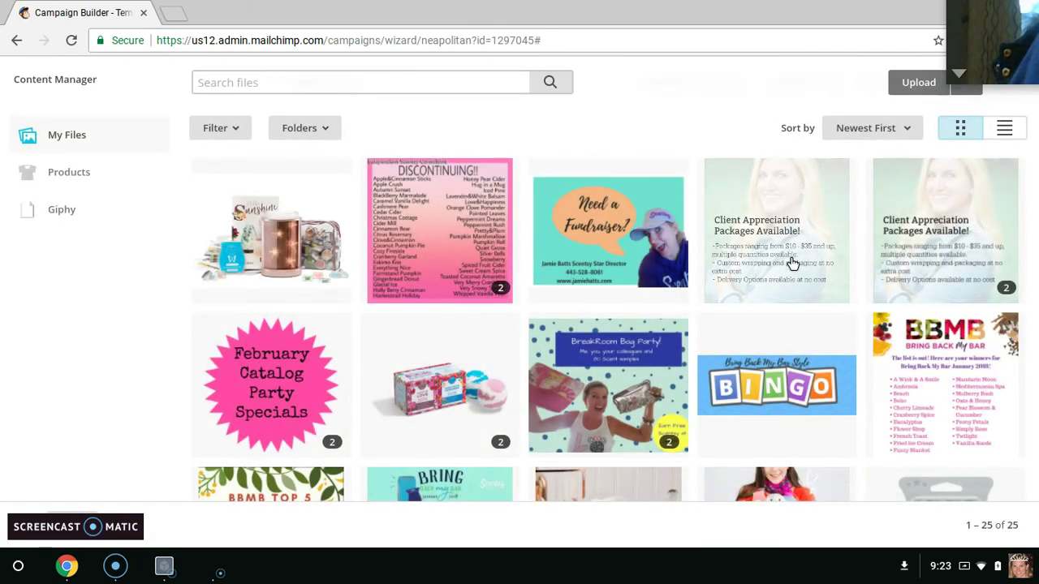
left_click(793, 265)
left_click(939, 95)
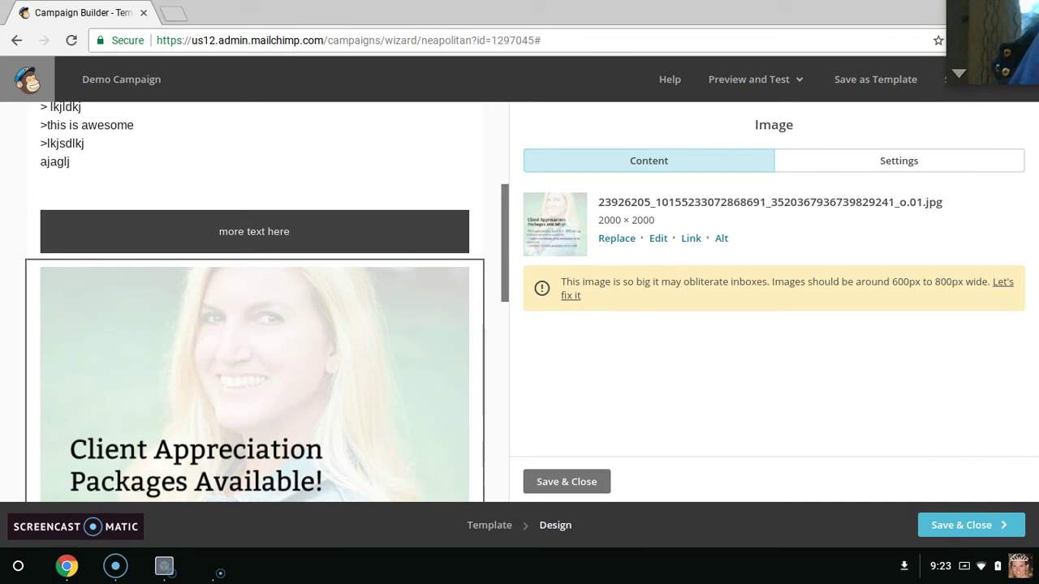
scroll(494, 276, "down", 5)
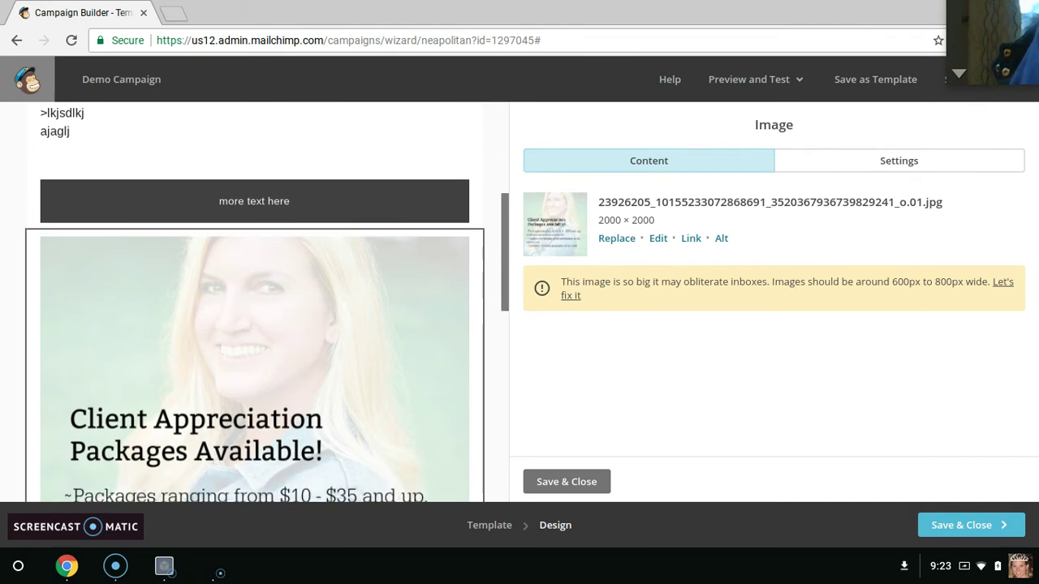
scroll(254, 302, "down", 3)
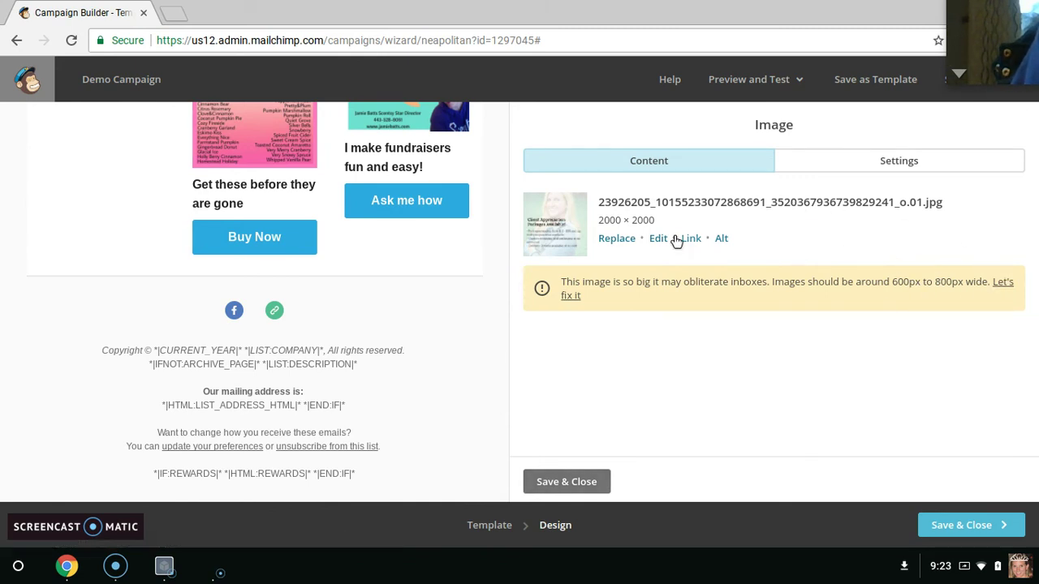
Step: Resize the Client Appreciation image to 600 × 600 pixels and save the image block
left_click(1004, 285)
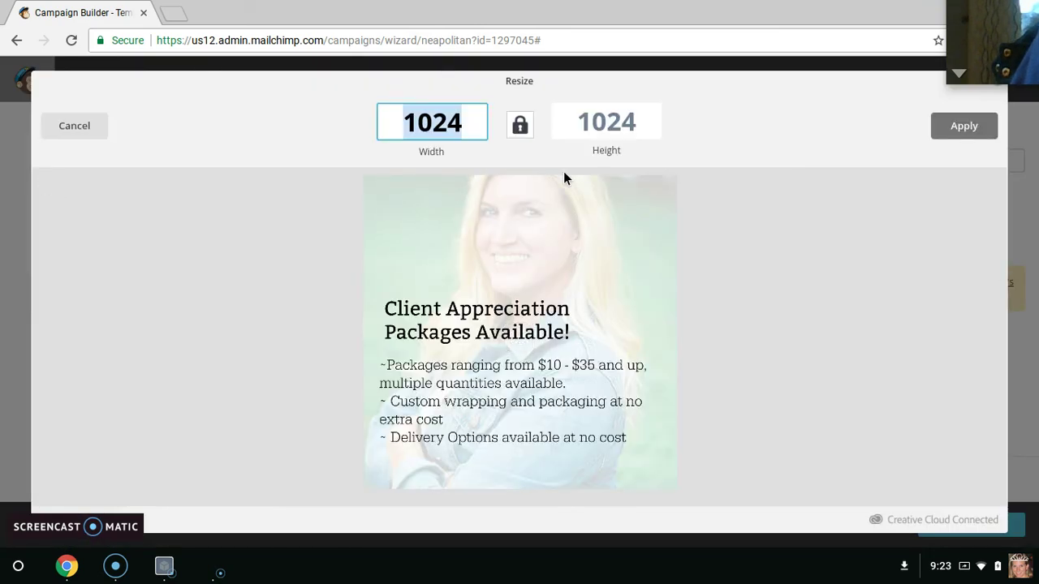
type("600")
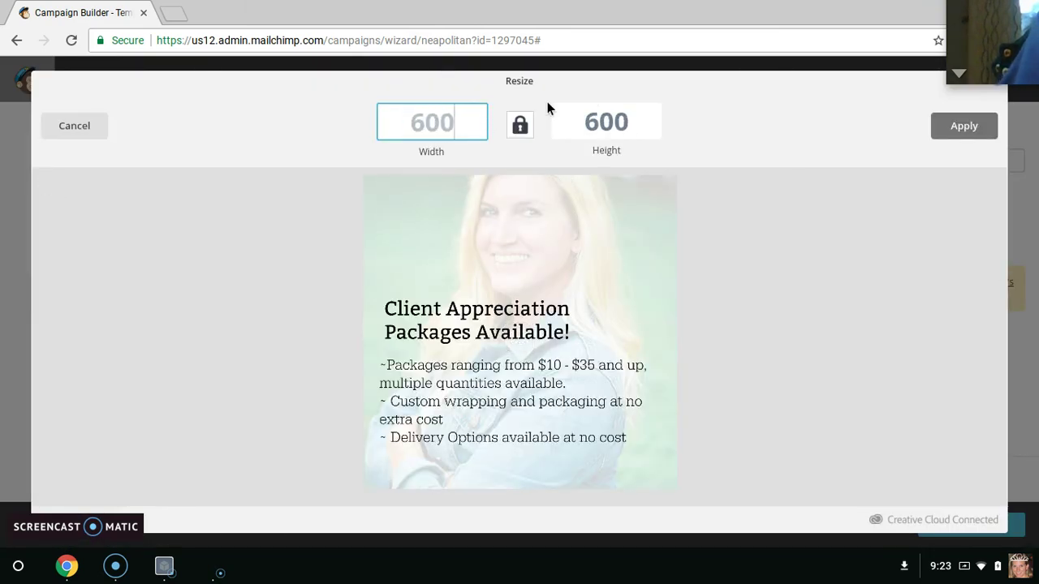
left_click(963, 127)
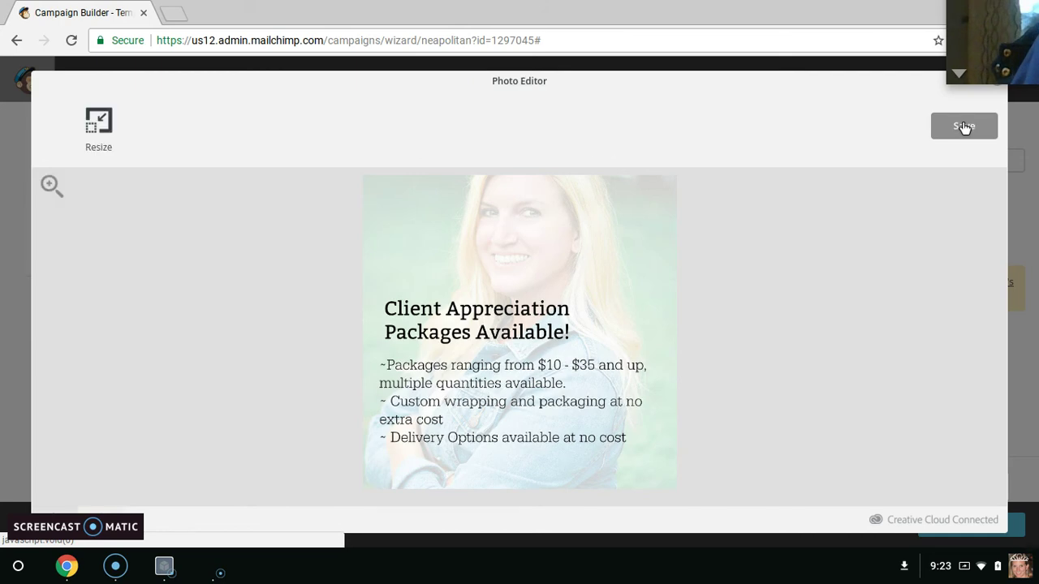
left_click(970, 128)
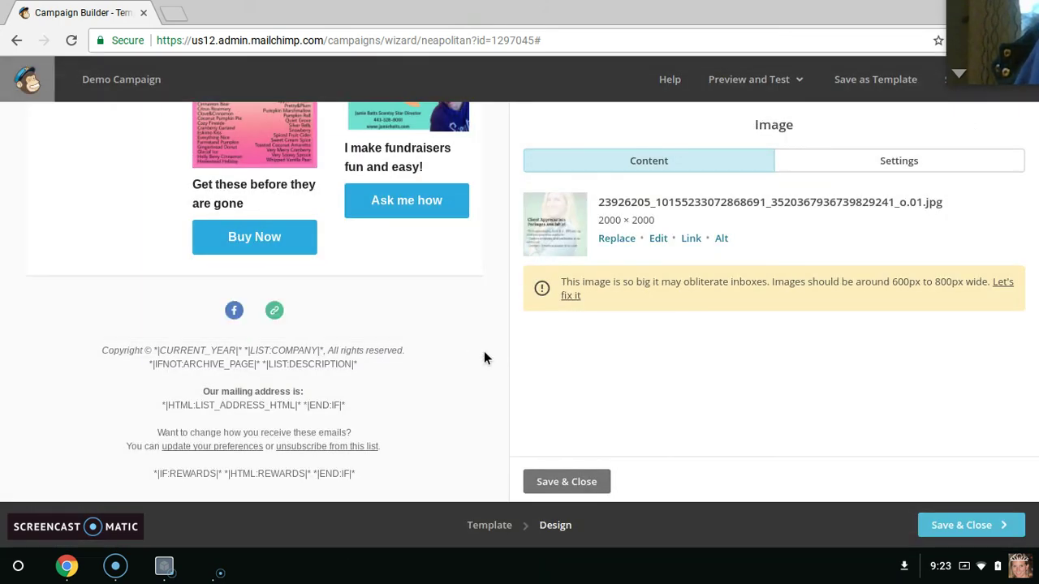
left_click(590, 482)
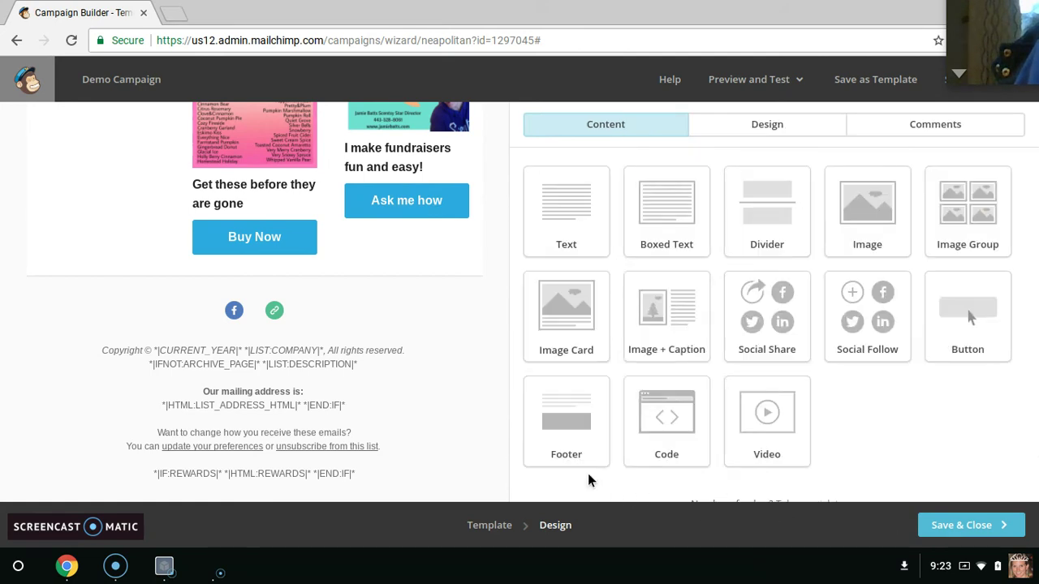
Step: Save the email design and review the Demo Campaign checklist, noting the send-limit warning
left_click(969, 525)
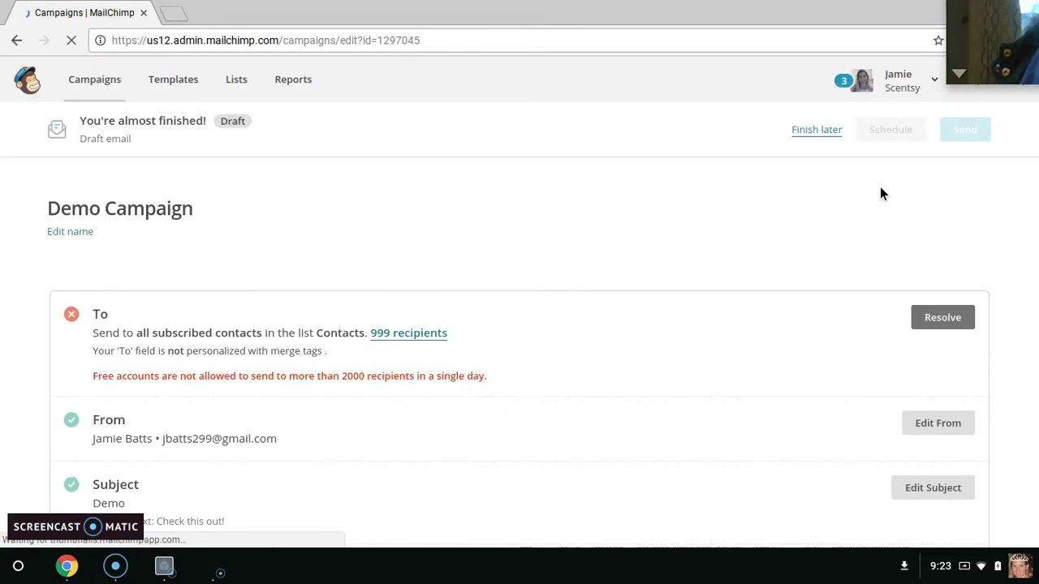
scroll(880, 187, "down", 5)
scroll(880, 187, "down", 3)
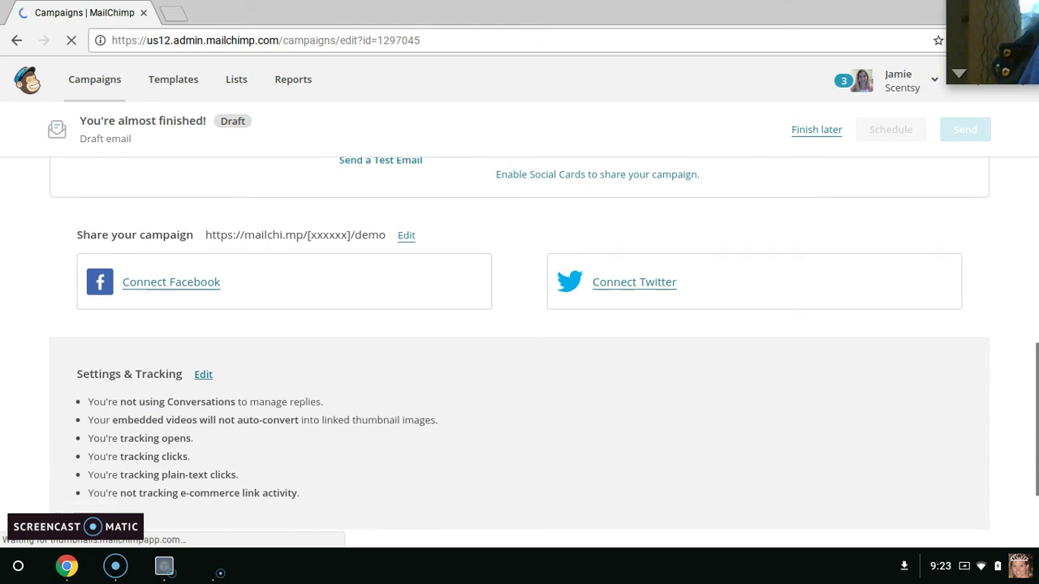
scroll(520, 349, "up", 10)
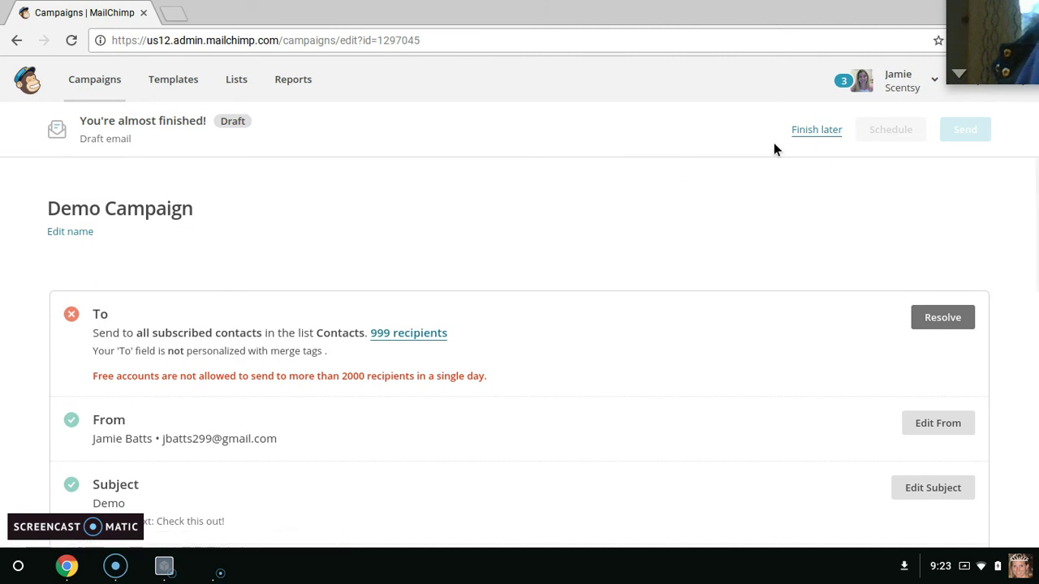
scroll(774, 143, "down", 3)
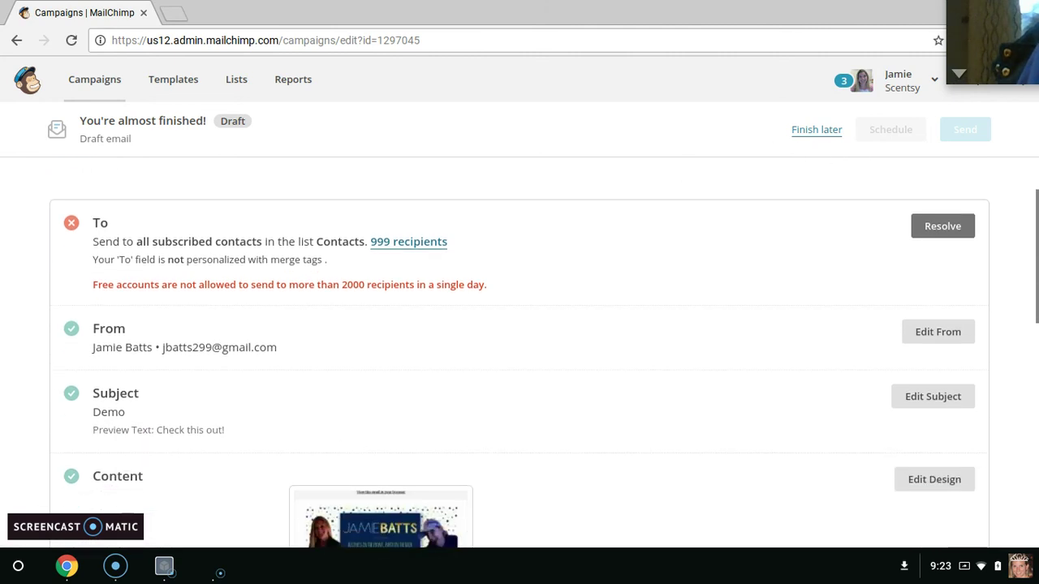
scroll(519, 349, "down", 8)
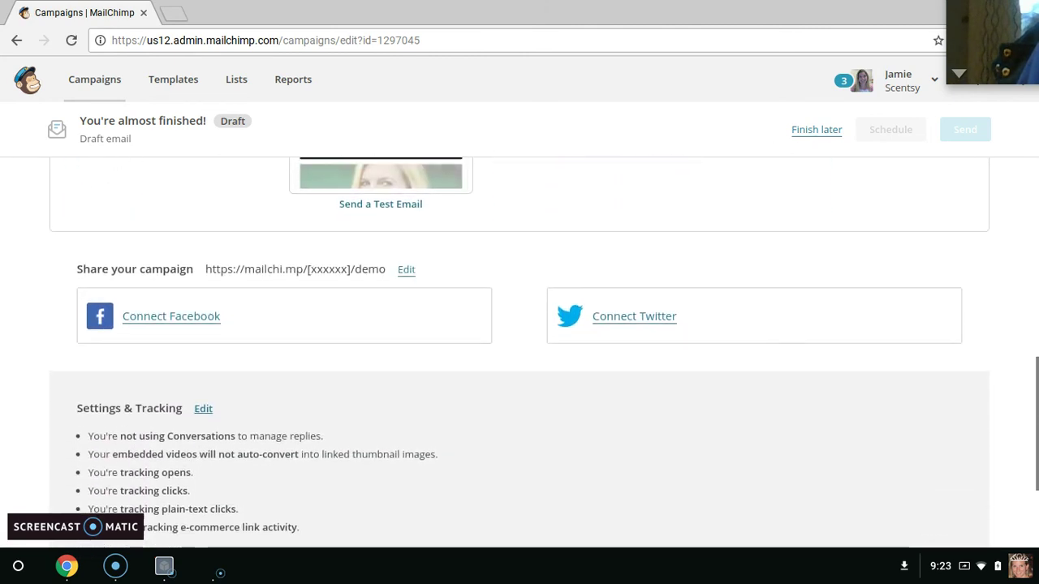
scroll(519, 349, "down", 3)
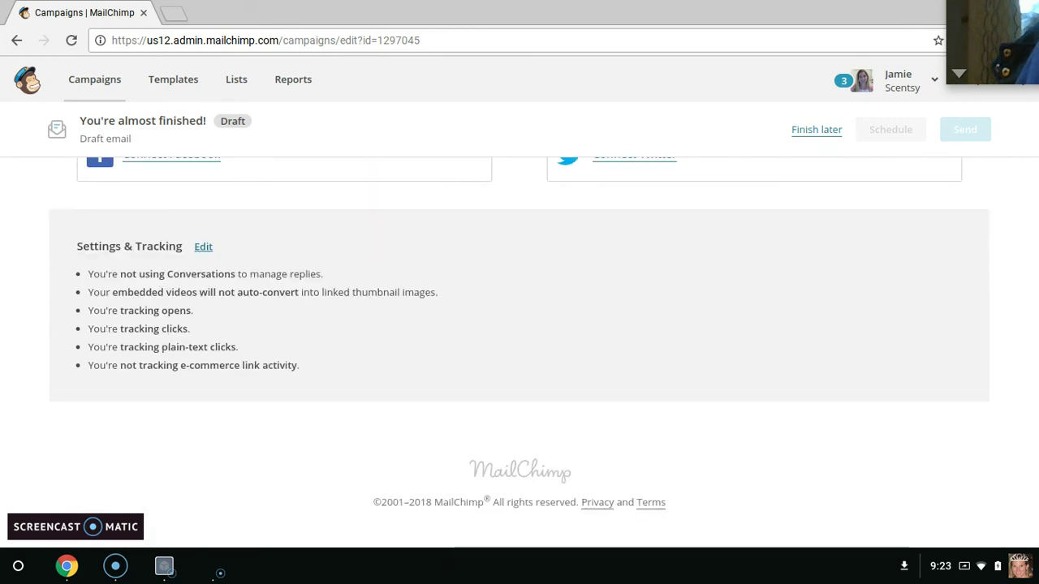
scroll(520, 349, "up", 10)
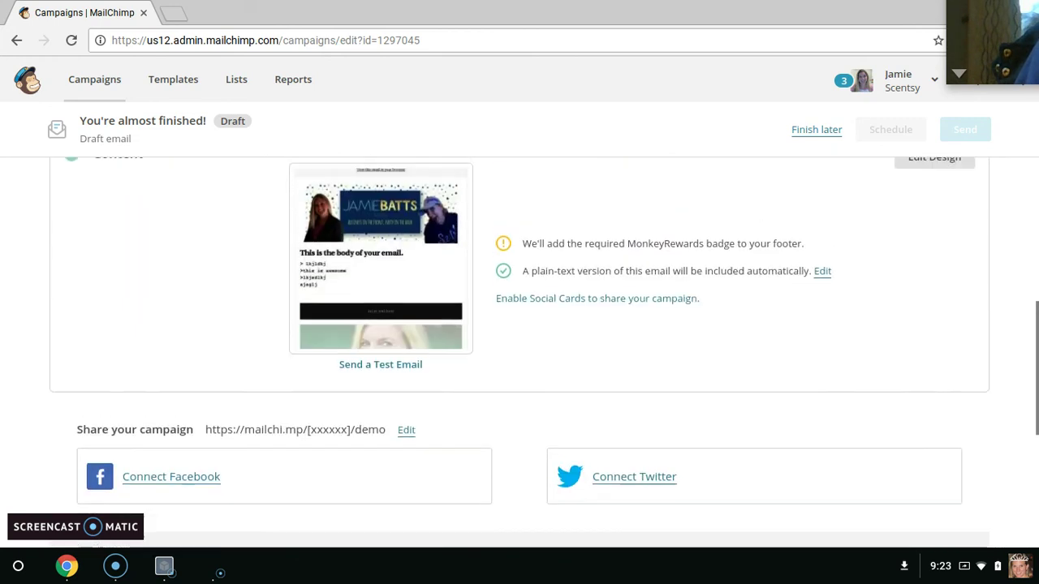
scroll(520, 349, "up", 3)
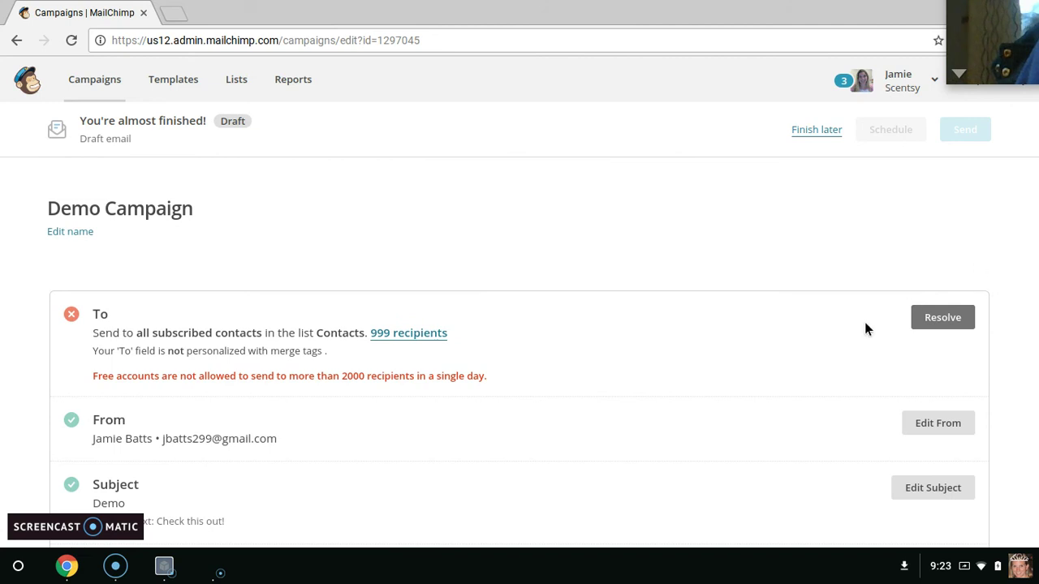
Step: Restrict the campaign's recipients to the New Subscribers segment
left_click(936, 319)
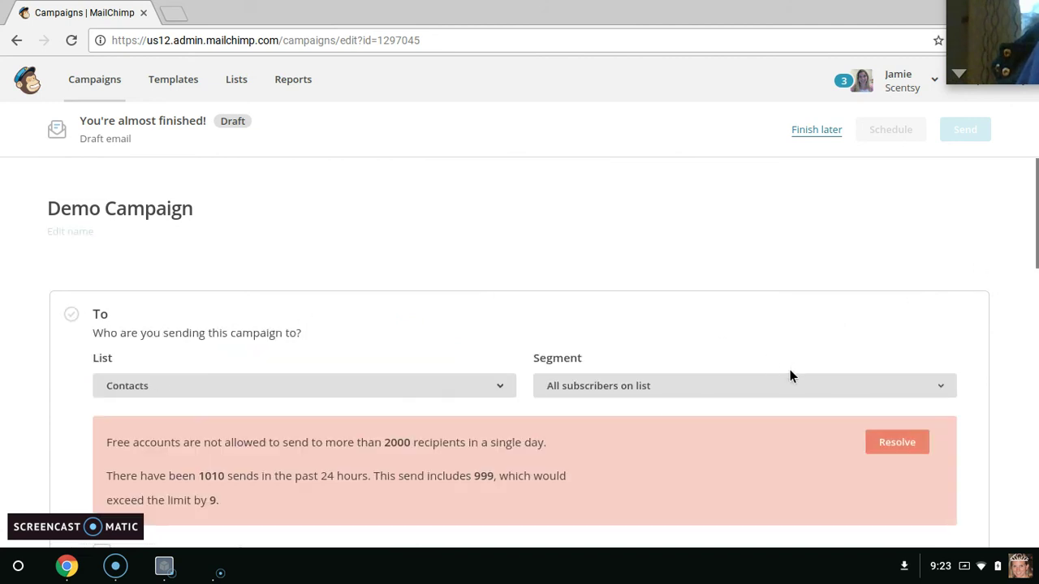
left_click(710, 392)
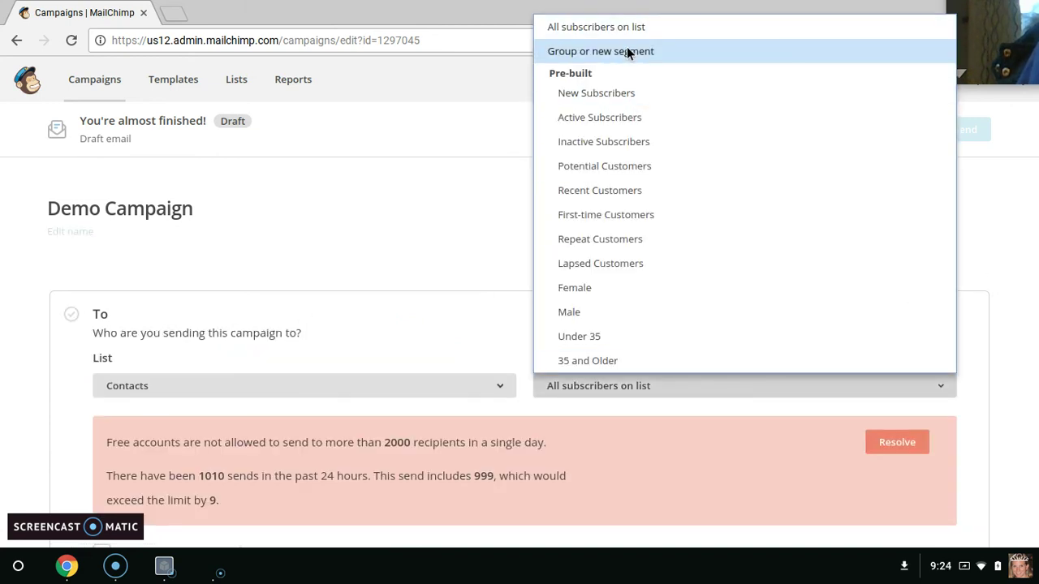
left_click(614, 93)
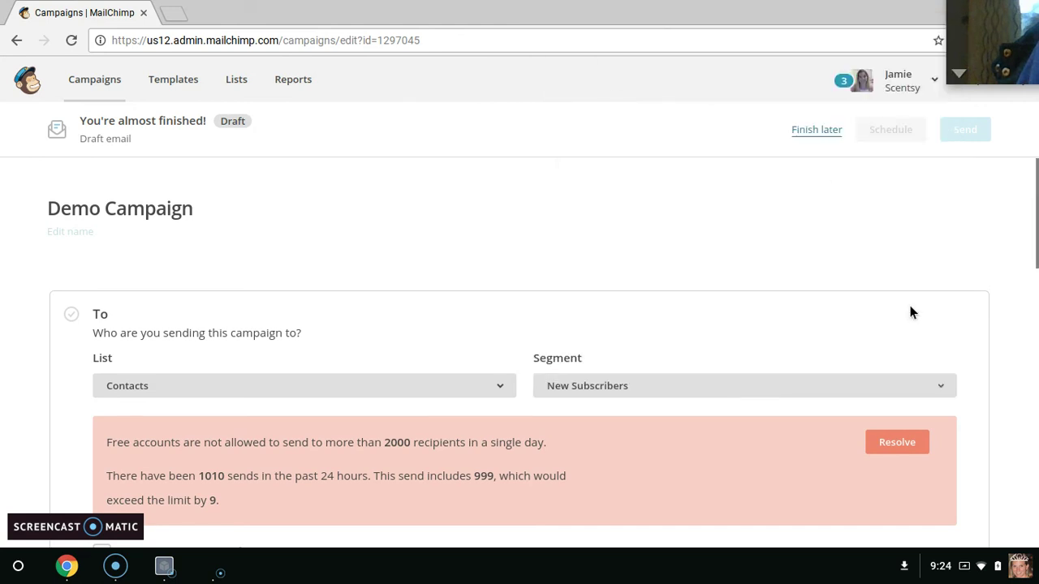
Step: Check the account Overview for the Forever Free plan's subscriber and send usage
left_click(901, 442)
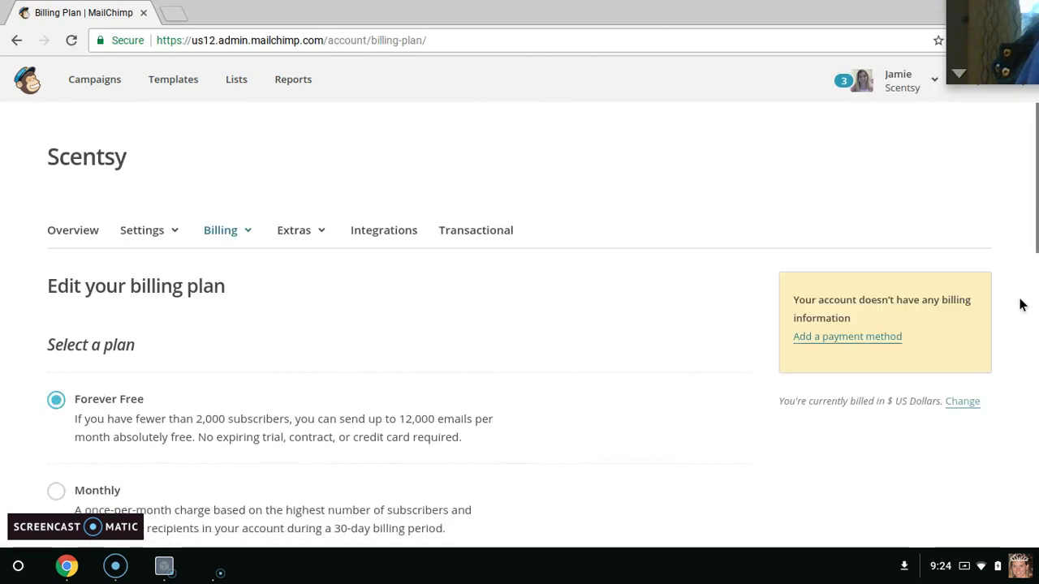
left_click_drag(1035, 211, 1036, 172)
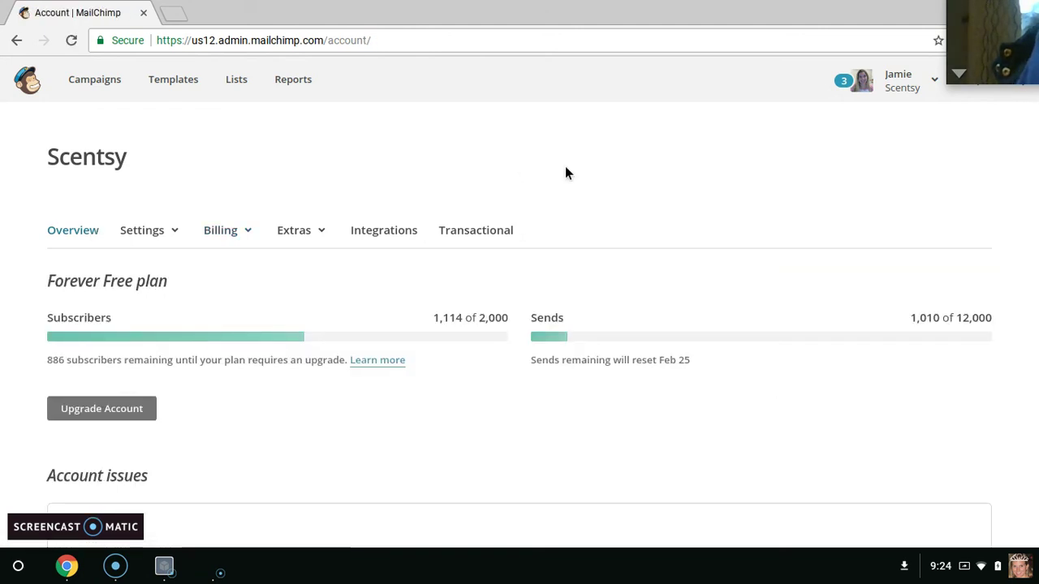
key("Down")
key("Down")
key("Down")
key("Down")
key("Down")
key("Down")
key("Down")
key("Down")
key("Down")
key("Down")
key("Down")
key("Down")
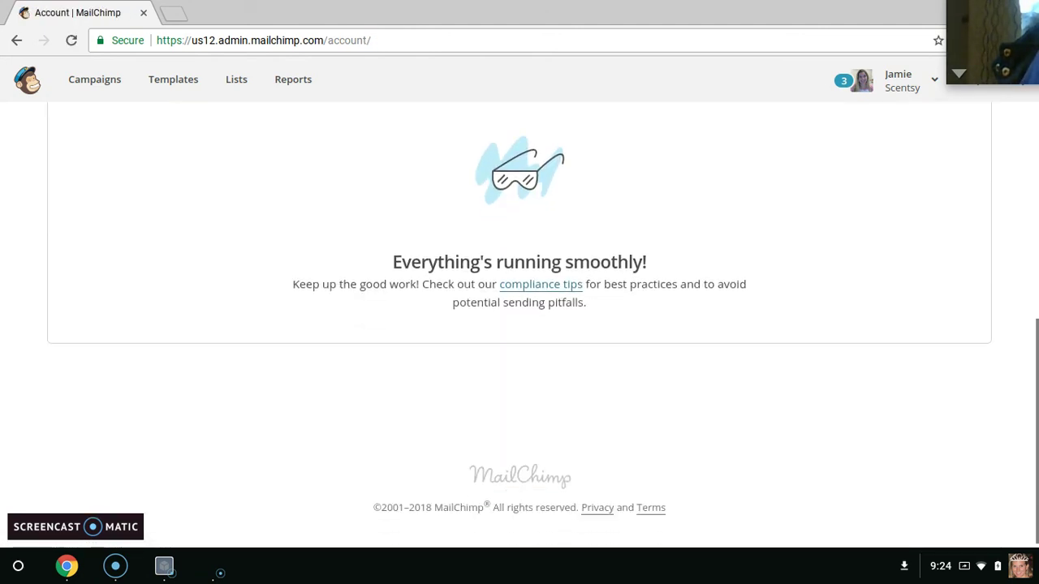
key("Up")
key("Up")
key("Up")
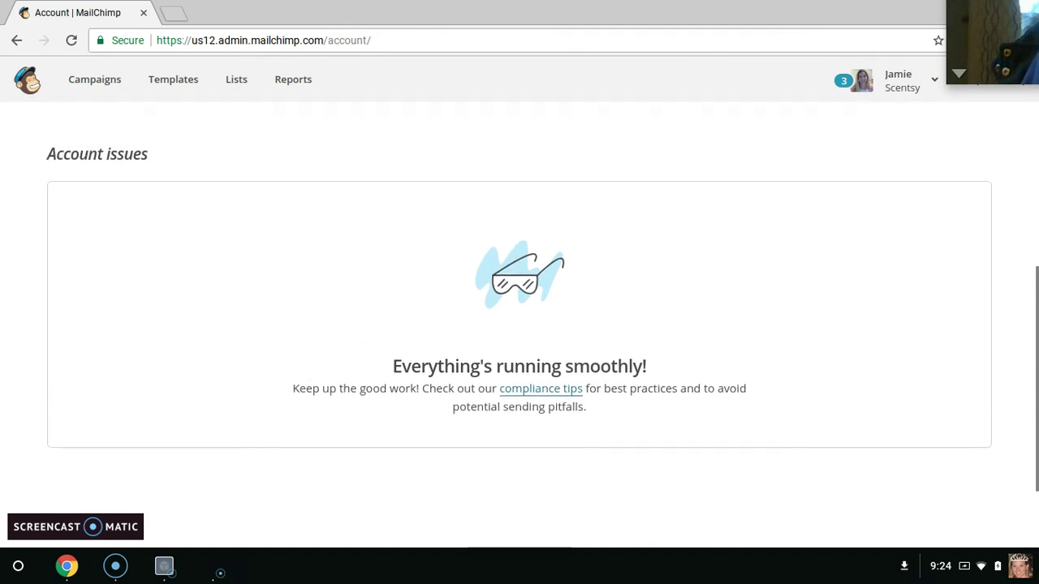
key("Up")
key("Up")
key("Up")
key("Up")
key("Up")
key("Up")
key("Up")
key("Up")
key("Up")
key("Up")
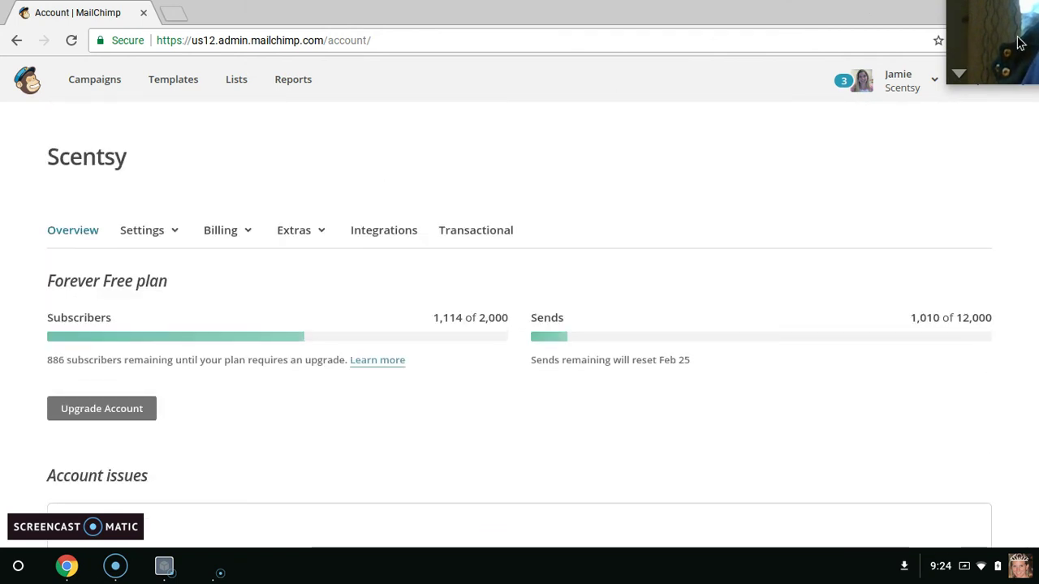
left_click_drag(1021, 44, 300, 402)
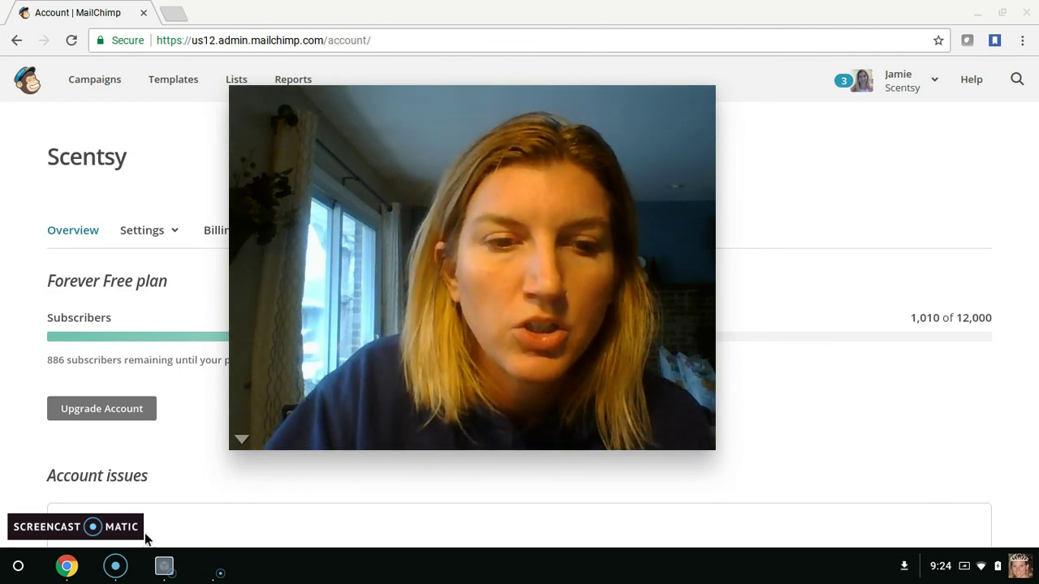
left_click(162, 570)
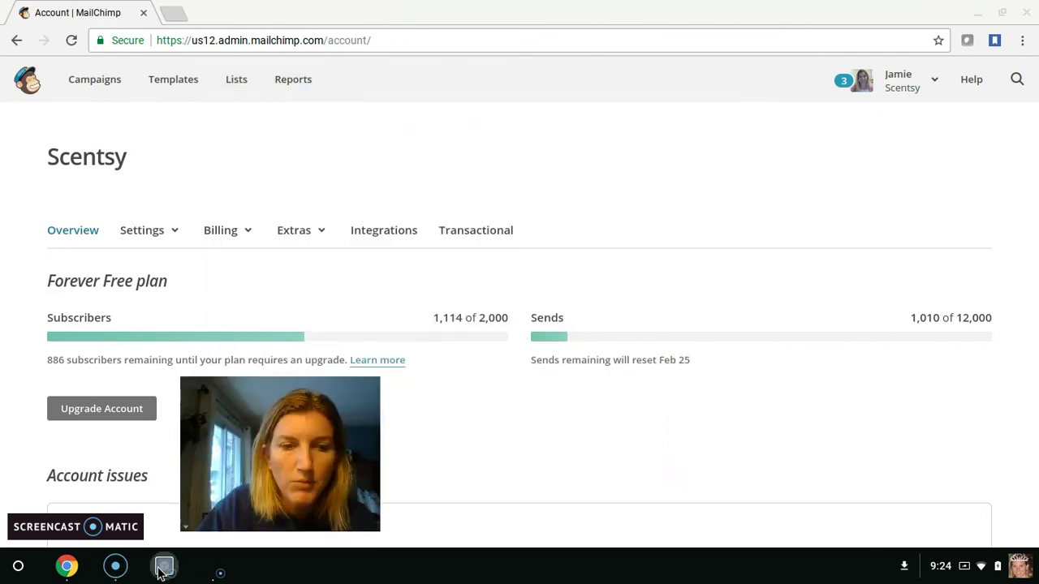